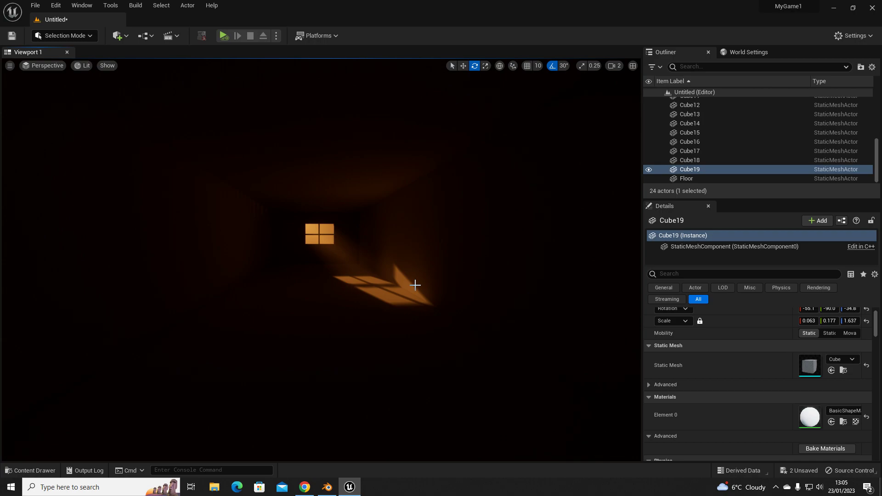
# - Look around the dark corridor and examine the light falling through the far window
pyautogui.moveTo(415, 286)
pyautogui.mouseDown(button='right')
pyautogui.moveTo(528, 359)
pyautogui.moveTo(574, 363)
pyautogui.moveTo(510, 349)
pyautogui.moveTo(689, 363)
pyautogui.moveTo(705, 331)
pyautogui.moveTo(475, 324)
pyautogui.moveTo(483, 328)
pyautogui.moveTo(422, 293)
pyautogui.mouseUp(button='right')
pyautogui.press('s')
pyautogui.press('w')
pyautogui.press('a')
pyautogui.press('w')
pyautogui.press('w')
pyautogui.press('s')
pyautogui.press('w')
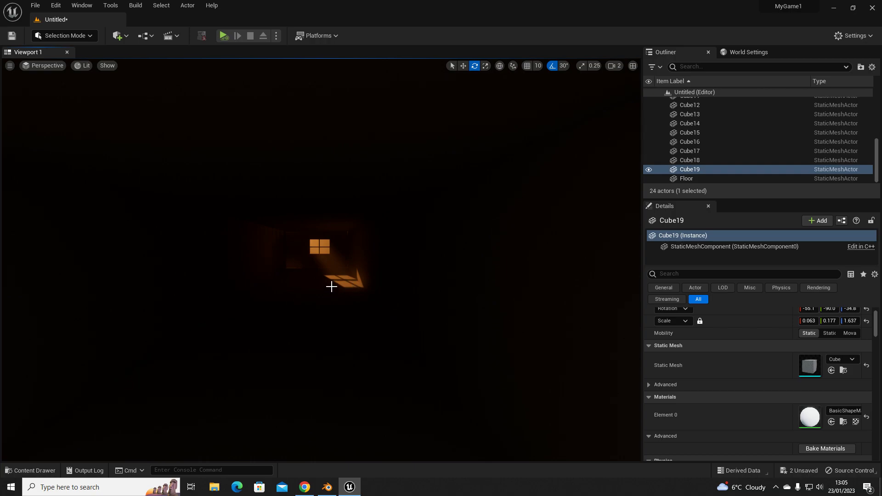
pyautogui.moveTo(337, 285); pyautogui.dragTo(314, 295, button='right')
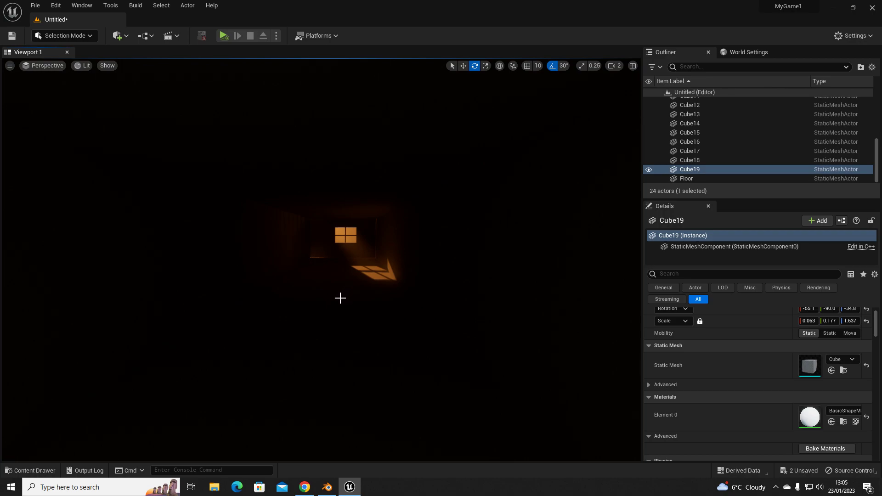
# - Check the corridor in Unlit view mode and return the viewport to Lit
pyautogui.click(82, 66)
pyautogui.click(102, 99)
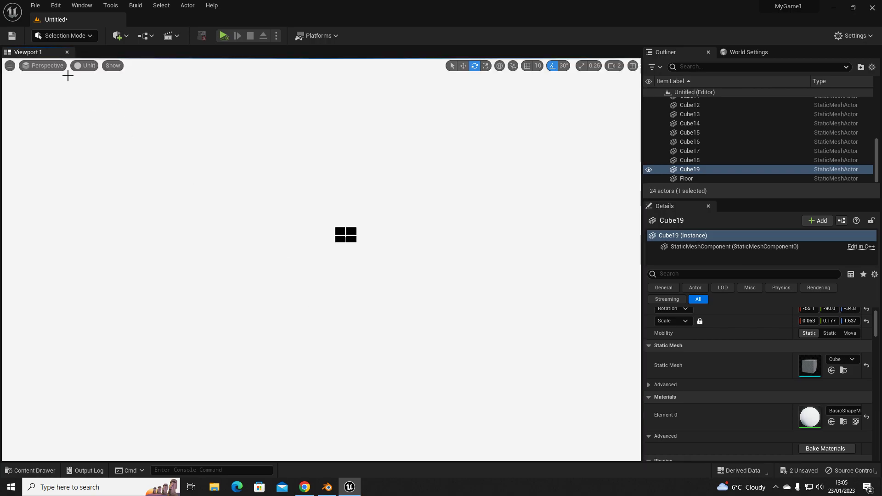
pyautogui.click(84, 65)
pyautogui.click(101, 87)
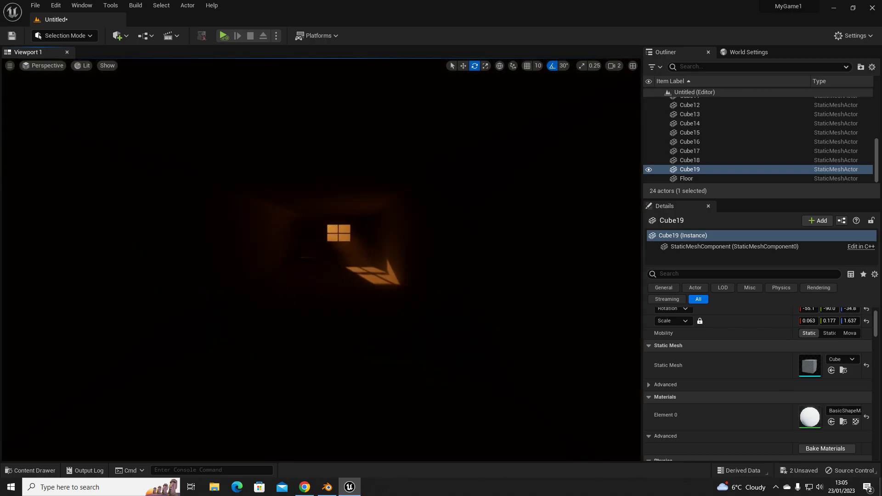
# - Add a point light inside the corridor
pyautogui.moveTo(232, 194); pyautogui.dragTo(226, 204, button='right')
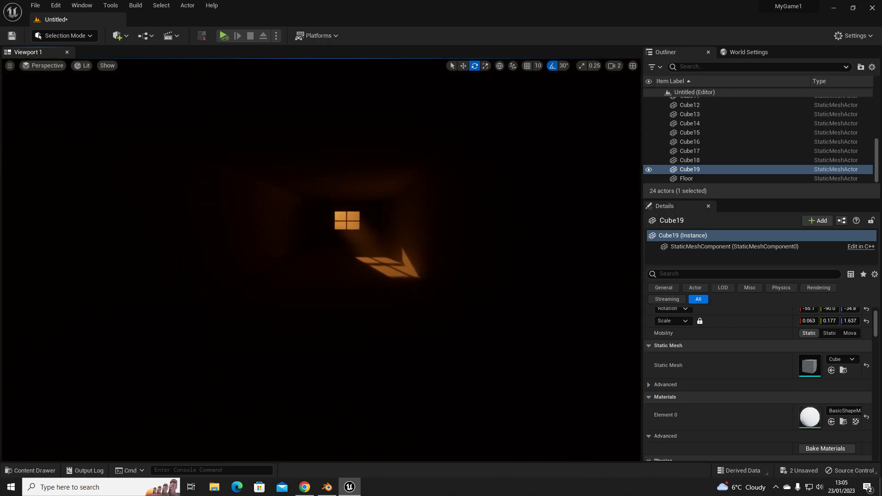
pyautogui.click(116, 36)
pyautogui.moveTo(147, 129)
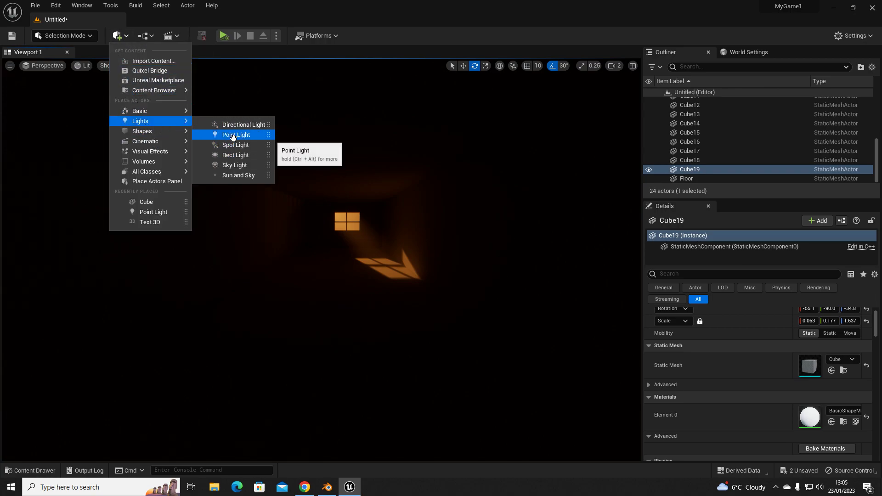
pyautogui.click(233, 137)
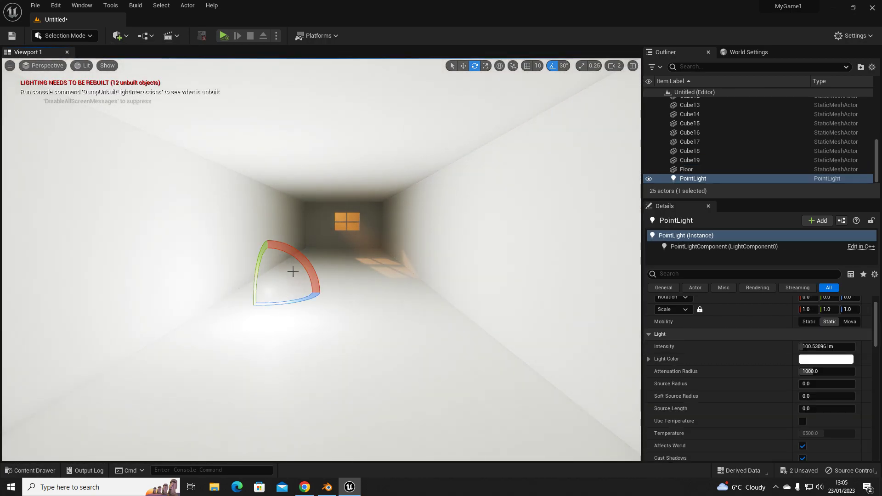
# - Set the point light's intensity to 10 lm
pyautogui.click(823, 347)
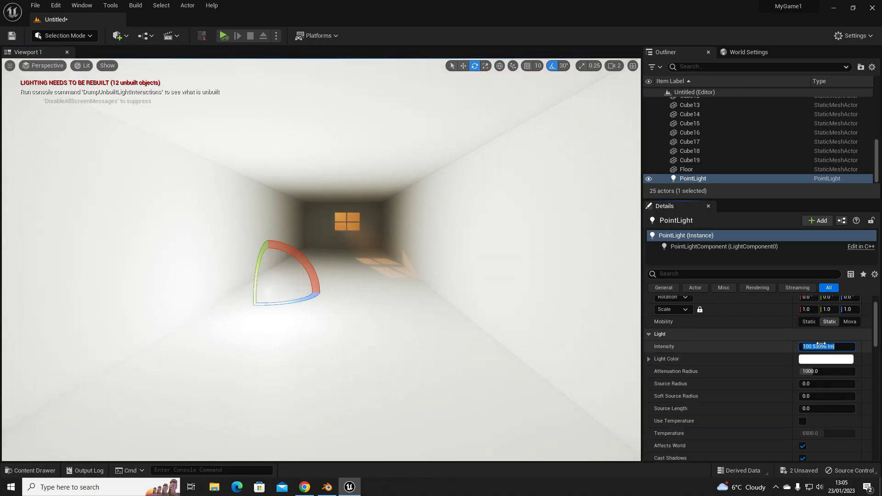
pyautogui.write('25')
pyautogui.press('Return')
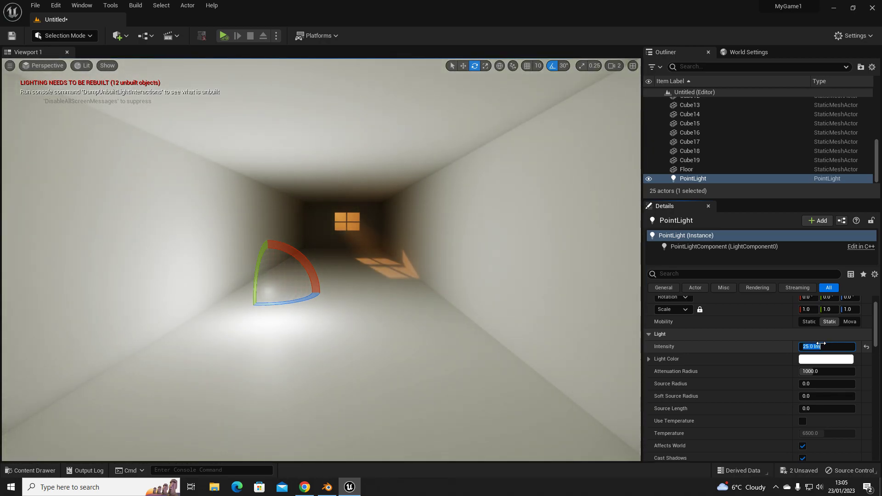
pyautogui.write('10')
pyautogui.press('Return')
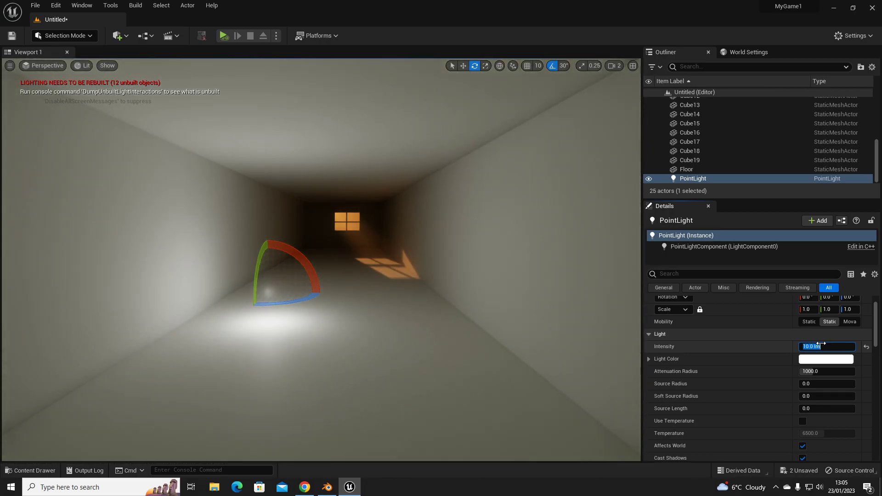
pyautogui.moveTo(822, 348); pyautogui.dragTo(785, 347)
pyautogui.press('Return')
# - Raise the point light above the floor and move it closer to the corridor's left wall
pyautogui.moveTo(353, 277); pyautogui.dragTo(350, 280, button='right')
pyautogui.press('g')
pyautogui.press('g')
pyautogui.press('g')
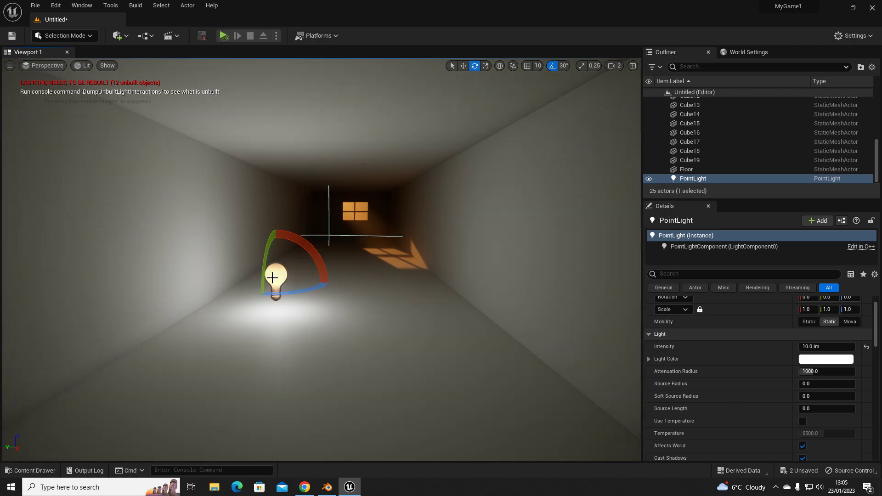
pyautogui.press('w')
pyautogui.moveTo(282, 257); pyautogui.dragTo(262, 182)
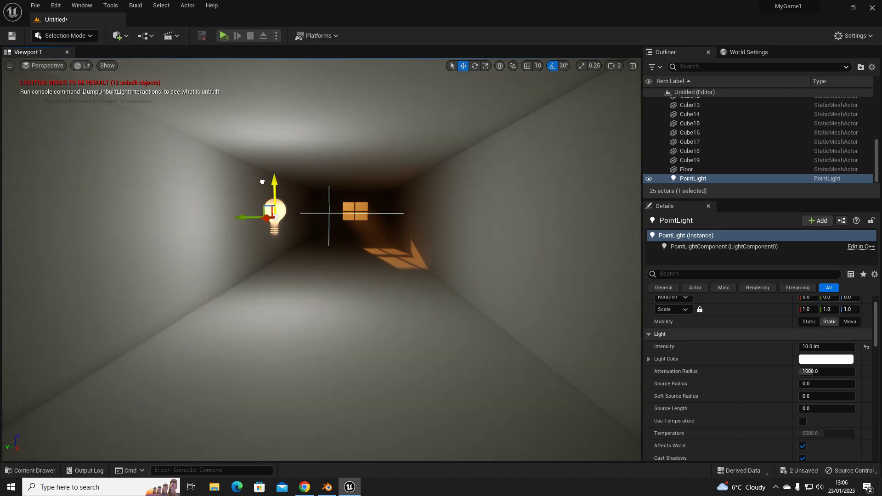
pyautogui.moveTo(252, 217); pyautogui.dragTo(231, 217)
pyautogui.moveTo(271, 296); pyautogui.dragTo(244, 313, button='right')
pyautogui.press('w')
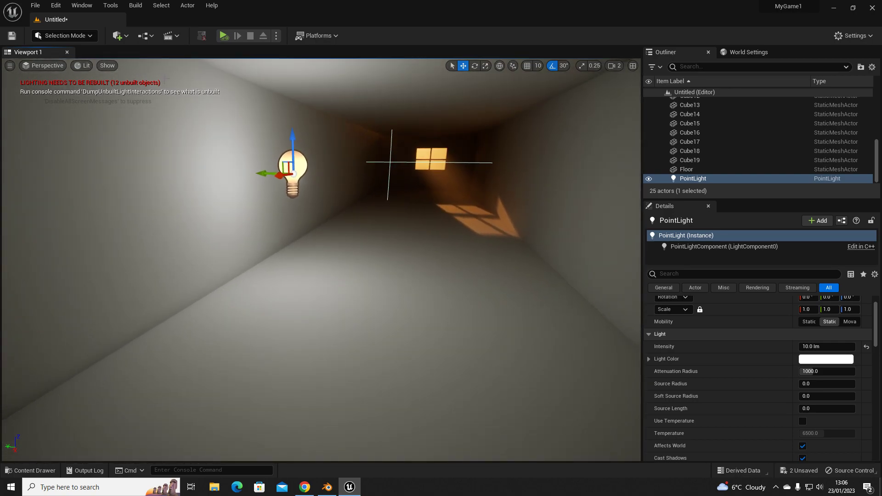
# - Place a cube beneath the point light and narrow it into a pedestal with a scale of about 0.6 × 0.452 × 1.0
pyautogui.click(120, 35)
pyautogui.moveTo(156, 131)
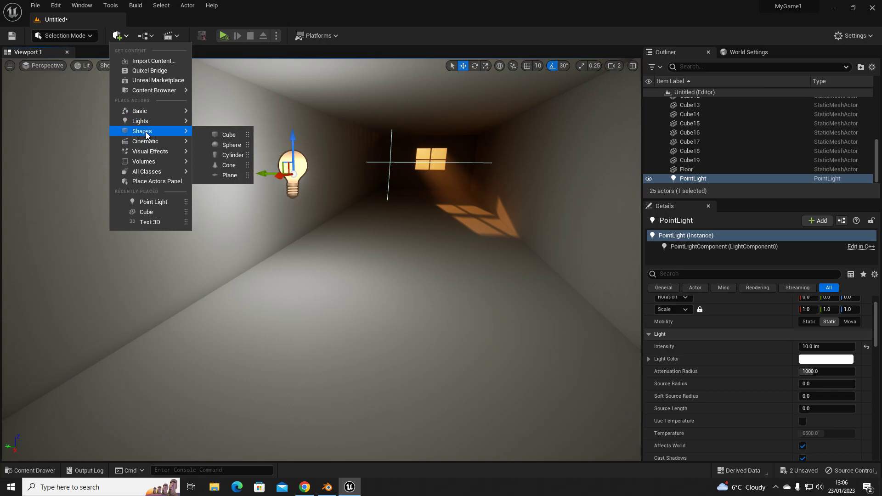
pyautogui.moveTo(228, 134); pyautogui.dragTo(300, 218)
pyautogui.press('e')
pyautogui.press('w')
pyautogui.press('r')
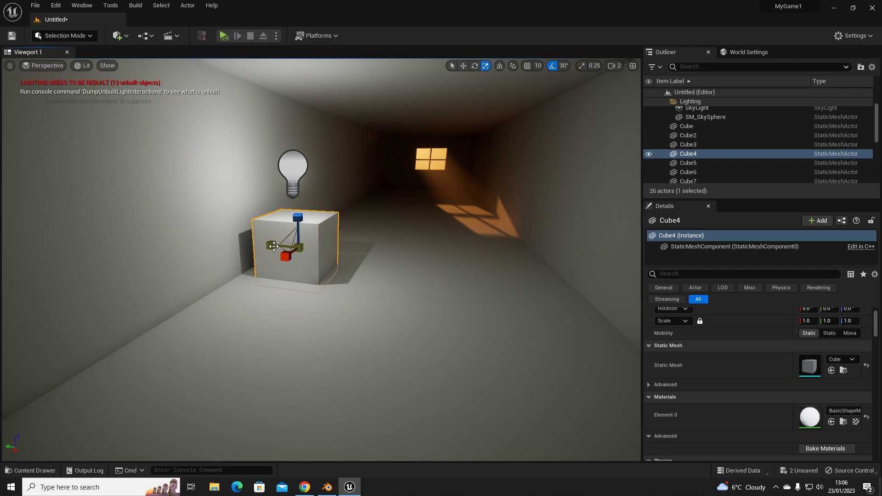
pyautogui.moveTo(272, 245); pyautogui.dragTo(290, 207)
pyautogui.press('w')
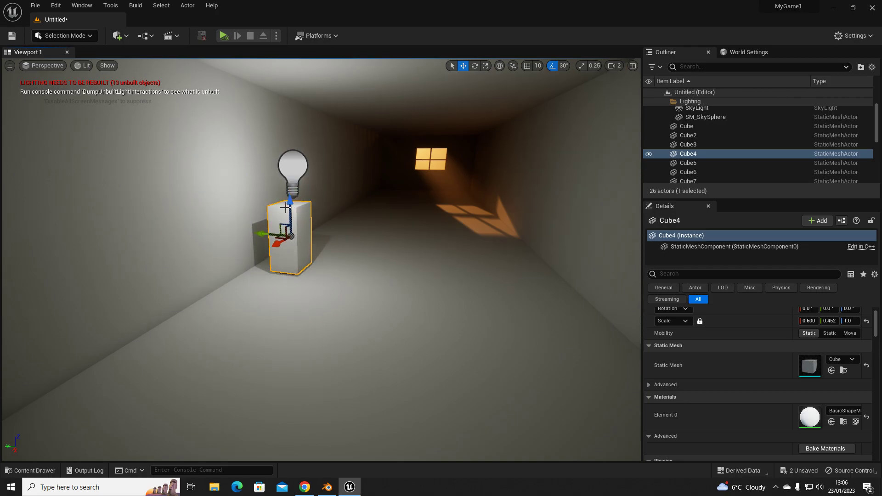
pyautogui.hotkey('ctrl', 'z')
# - Select the point light and shift it slightly sideways above the pedestal
pyautogui.click(296, 169)
pyautogui.press('w')
pyautogui.moveTo(310, 199); pyautogui.dragTo(323, 186, button='right')
pyautogui.press('s')
pyautogui.press('s')
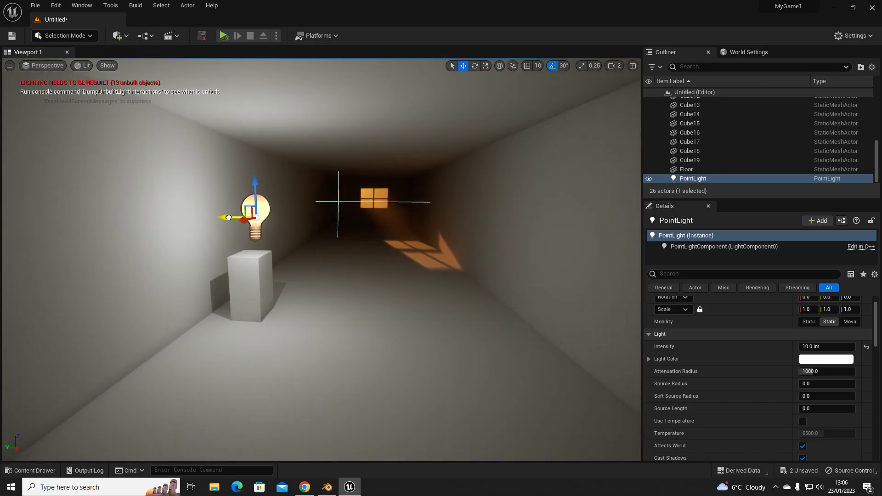
pyautogui.moveTo(228, 217); pyautogui.dragTo(224, 216)
pyautogui.moveTo(244, 186)
pyautogui.mouseDown()
pyautogui.moveTo(244, 151)
pyautogui.moveTo(249, 189)
pyautogui.mouseUp()
pyautogui.press('s')
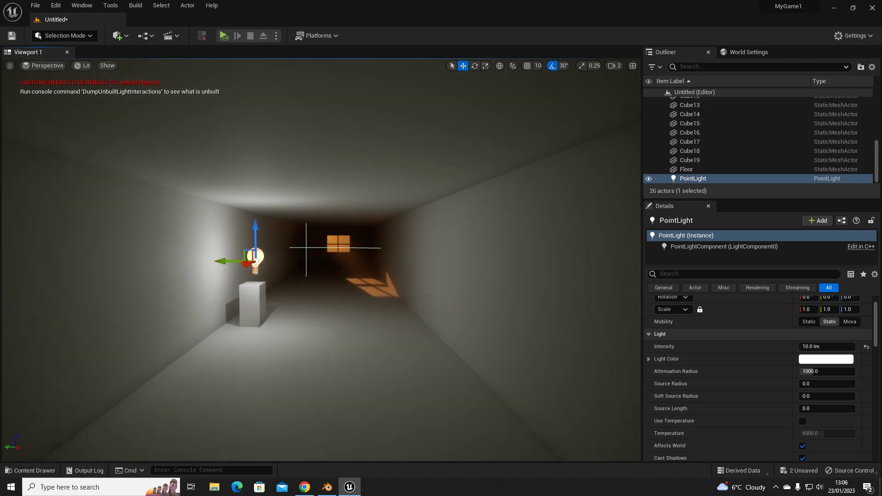
# - Scale down the point light to an attenuation radius of about 391 and check the lighting without editor overlays
pyautogui.press('w')
pyautogui.press('r')
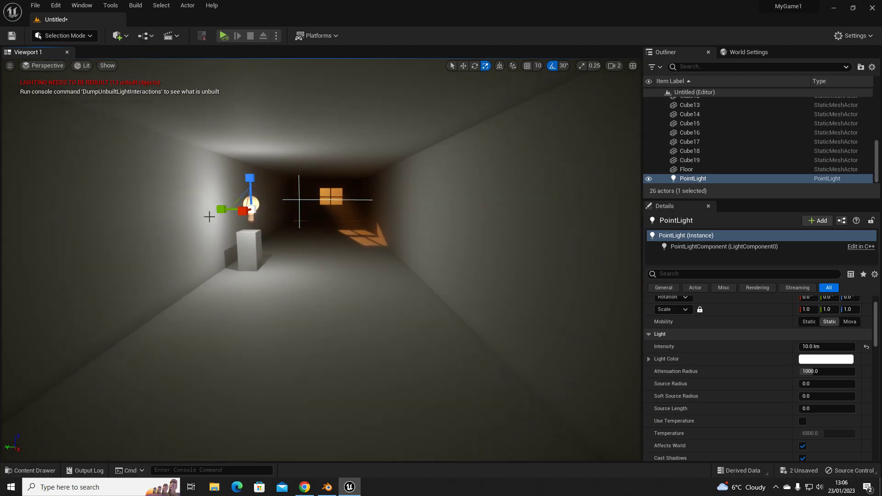
pyautogui.moveTo(222, 210); pyautogui.dragTo(264, 210)
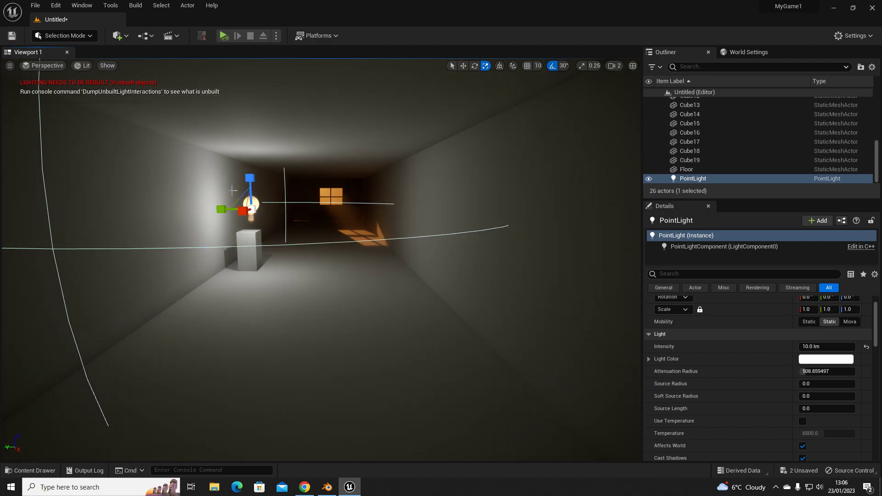
pyautogui.moveTo(221, 207); pyautogui.dragTo(232, 207)
pyautogui.moveTo(295, 322)
pyautogui.mouseDown(button='right')
pyautogui.moveTo(301, 307)
pyautogui.moveTo(296, 323)
pyautogui.mouseUp(button='right')
pyautogui.press('g')
pyautogui.press('s')
pyautogui.press('w')
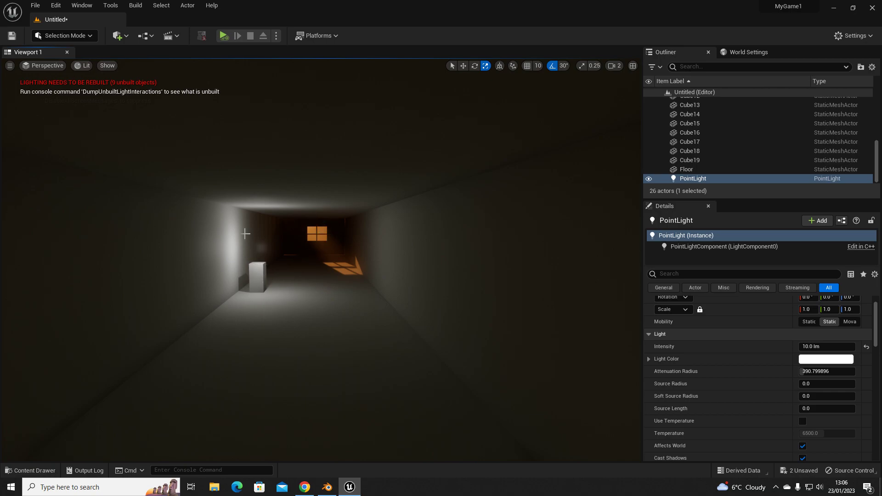
pyautogui.moveTo(276, 271); pyautogui.dragTo(271, 276, button='right')
pyautogui.press('w')
pyautogui.press('g')
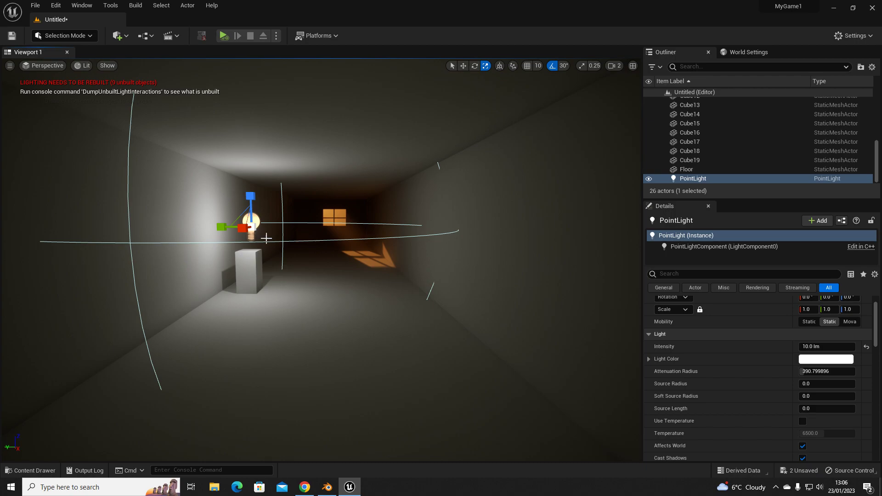
# - Add a trigger box to the corridor and position it on the floor in front of the pedestal
pyautogui.press('s')
pyautogui.moveTo(283, 295); pyautogui.dragTo(262, 307, button='right')
pyautogui.click(118, 36)
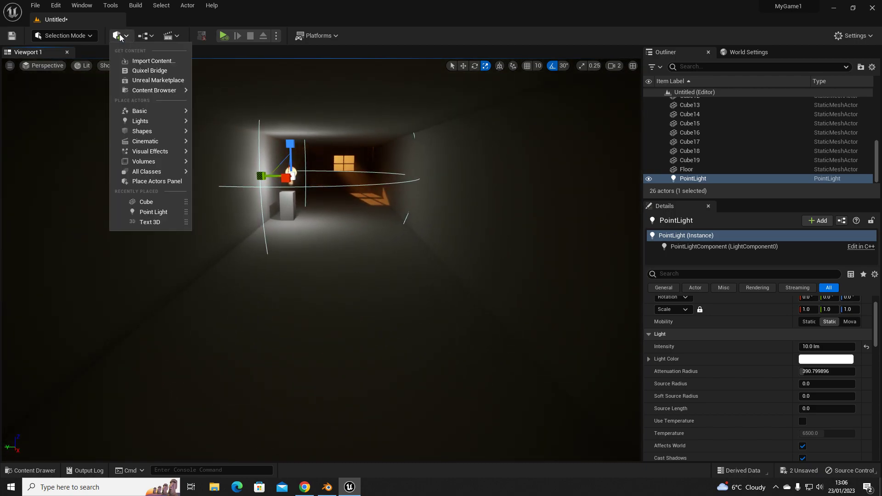
pyautogui.moveTo(156, 132)
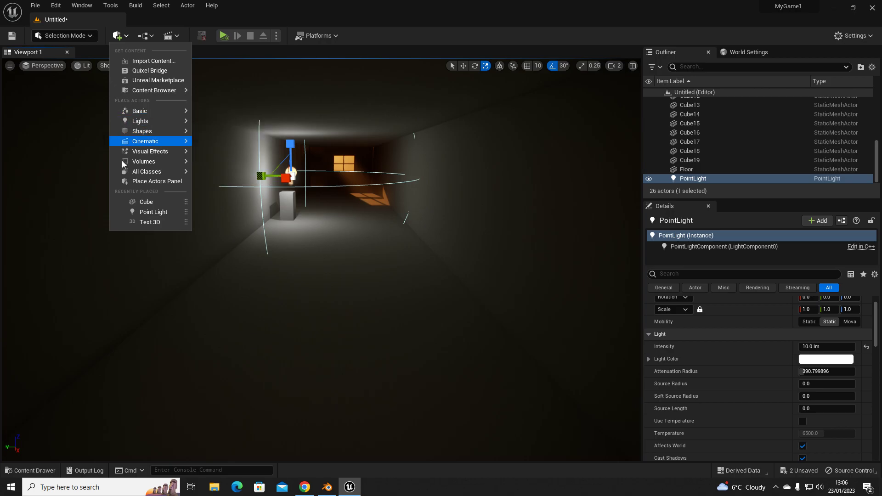
pyautogui.moveTo(156, 171)
pyautogui.write('tri')
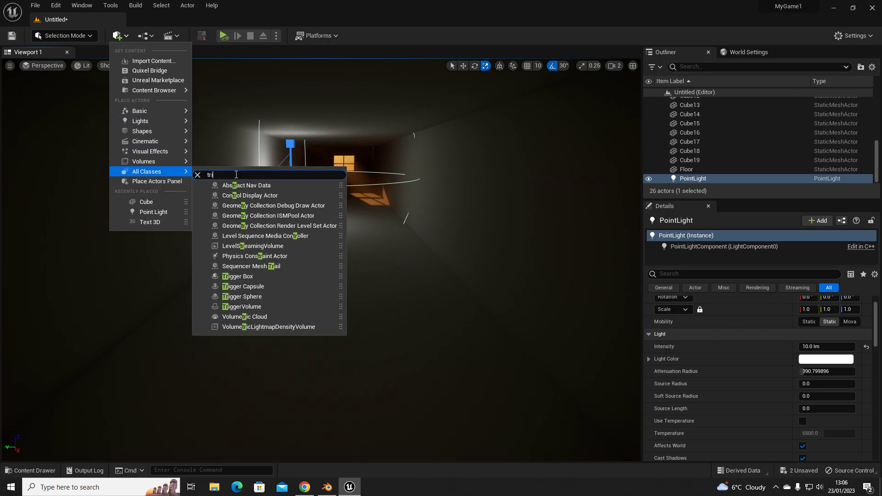
pyautogui.write('gger')
pyautogui.moveTo(236, 185); pyautogui.dragTo(334, 363)
pyautogui.moveTo(342, 290); pyautogui.dragTo(345, 281, button='right')
pyautogui.press('w')
pyautogui.moveTo(335, 396); pyautogui.dragTo(341, 274)
# - Enlarge the trigger box's footprint to a box extent of about 78 × 77 × 40
pyautogui.press('r')
pyautogui.press('w')
pyautogui.press('r')
pyautogui.moveTo(359, 213)
pyautogui.mouseDown(button='right')
pyautogui.moveTo(366, 213)
pyautogui.moveTo(360, 179)
pyautogui.moveTo(362, 213)
pyautogui.mouseUp(button='right')
pyautogui.press('w')
pyautogui.press('s')
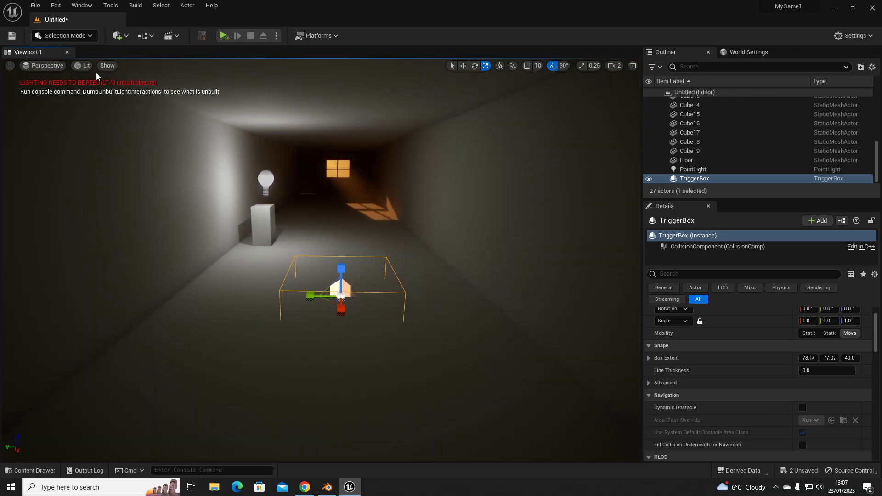
# - Duplicate the pedestal cube into the trigger box area and flatten the copy to a Z scale of about 0.044
pyautogui.click(270, 238)
pyautogui.press('w')
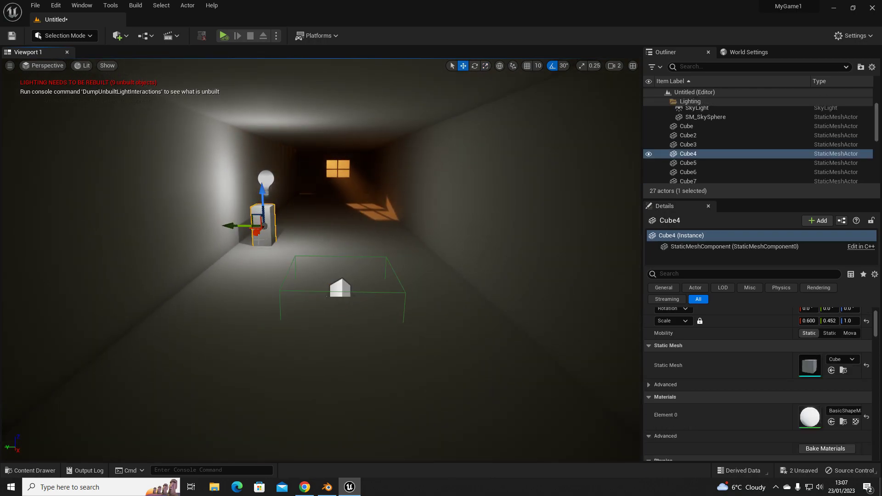
pyautogui.keyDown('alt'); pyautogui.moveTo(257, 235); pyautogui.dragTo(336, 272); pyautogui.keyUp('alt')
pyautogui.press('r')
pyautogui.moveTo(336, 229); pyautogui.dragTo(336, 276)
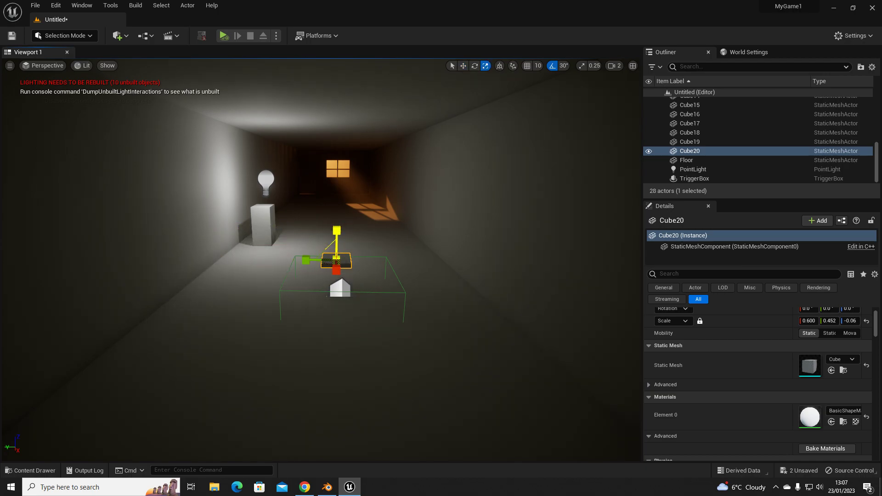
pyautogui.moveTo(337, 229); pyautogui.dragTo(334, 242)
pyautogui.press('w')
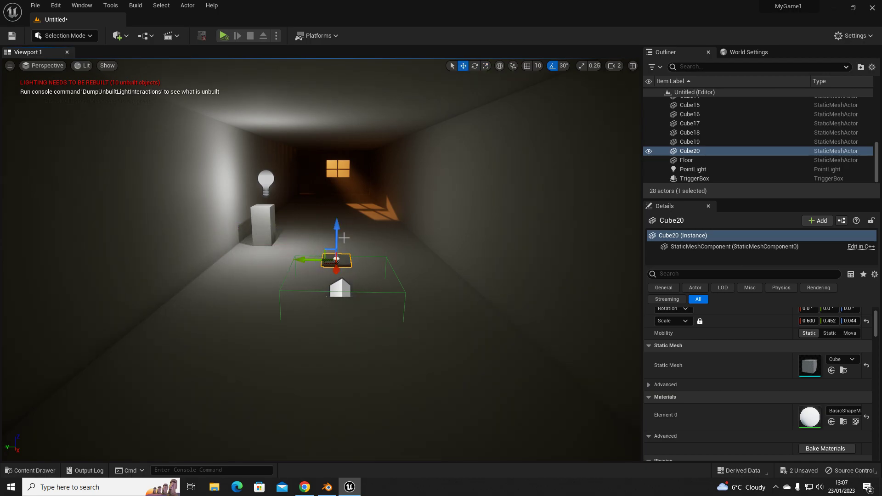
# - Snap the flattened cube to the floor and scale it to about 1.68 × 1.58 × 0.275 to match the trigger box's footprint
pyautogui.press('End')
pyautogui.press('r')
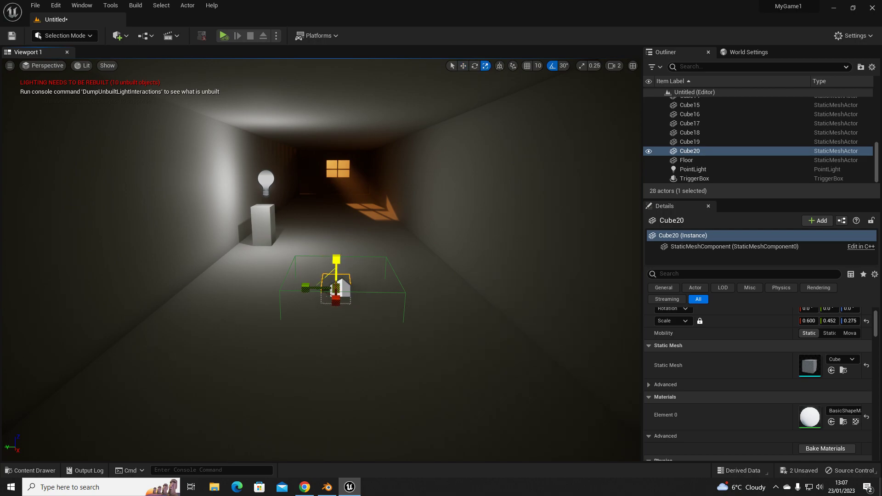
pyautogui.moveTo(309, 283)
pyautogui.mouseDown()
pyautogui.moveTo(339, 349)
pyautogui.moveTo(344, 298)
pyautogui.moveTo(323, 290)
pyautogui.mouseUp()
pyautogui.press('w')
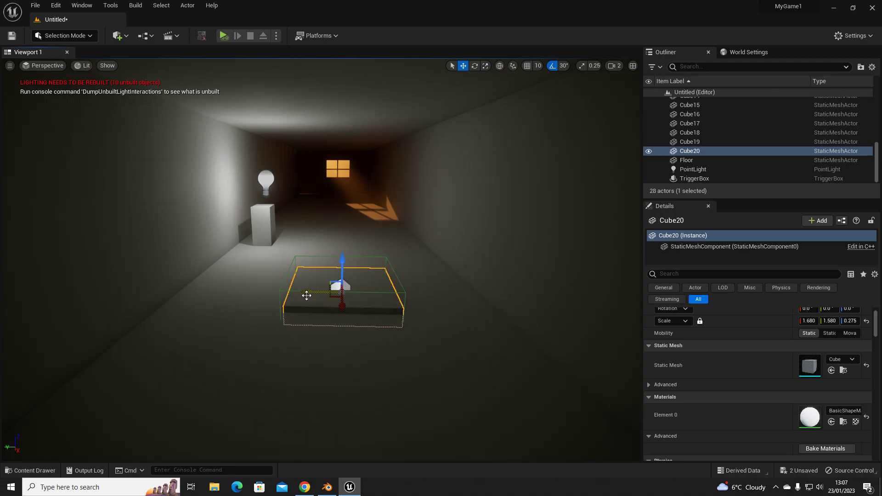
# - Select the trigger box and raise it so it extends above the flat floor plate
pyautogui.click(279, 291)
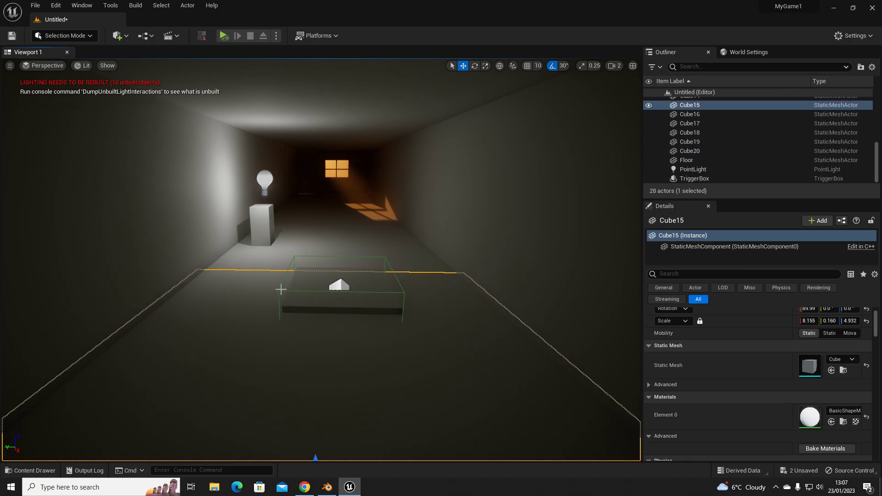
pyautogui.click(279, 291)
pyautogui.moveTo(340, 272); pyautogui.dragTo(337, 233)
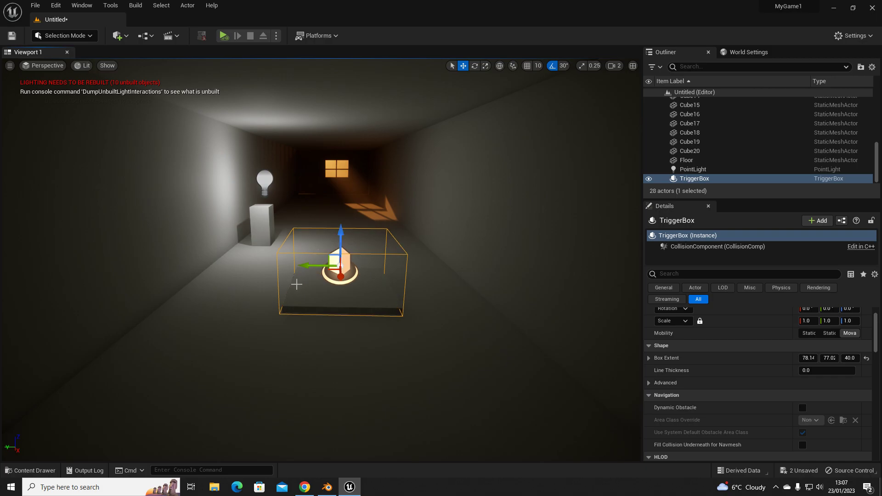
pyautogui.press('f')
pyautogui.moveTo(360, 329); pyautogui.dragTo(414, 335, button='right')
pyautogui.press('a')
pyautogui.moveTo(361, 308); pyautogui.dragTo(349, 314, button='right')
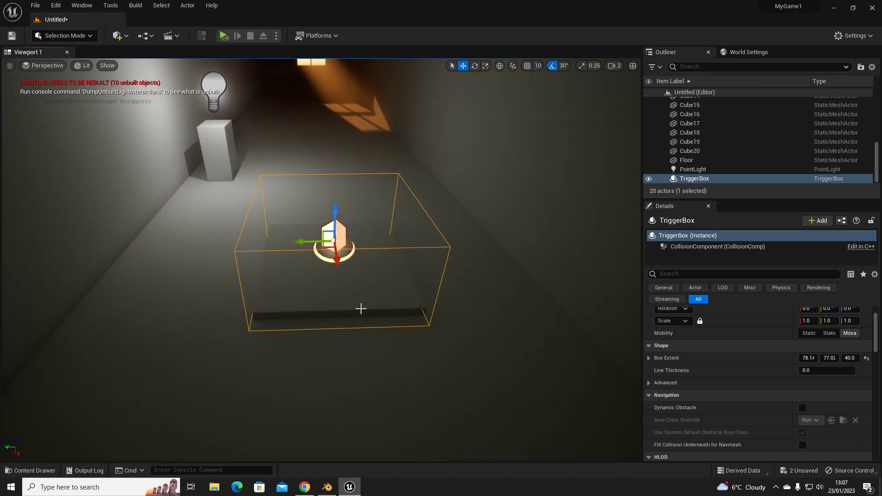
# - Open the level blueprint and delete the default nodes from its event graph
pyautogui.moveTo(229, 131); pyautogui.dragTo(216, 134, button='right')
pyautogui.click(144, 35)
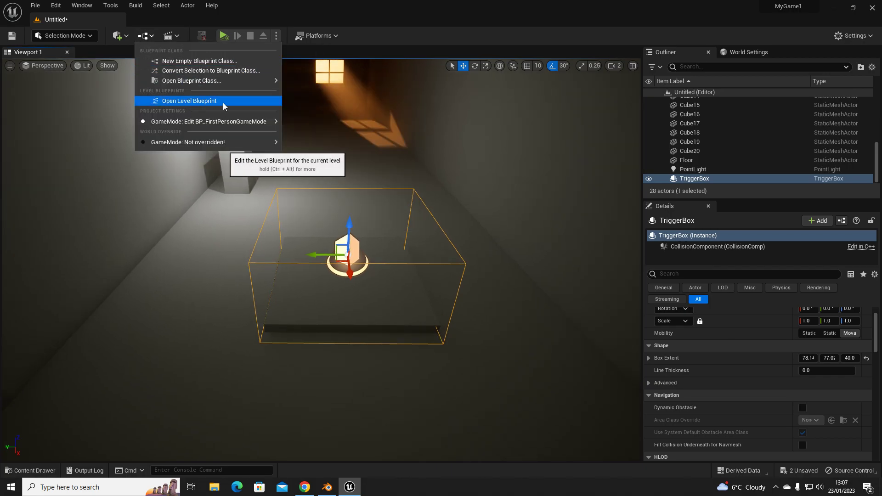
pyautogui.click(195, 100)
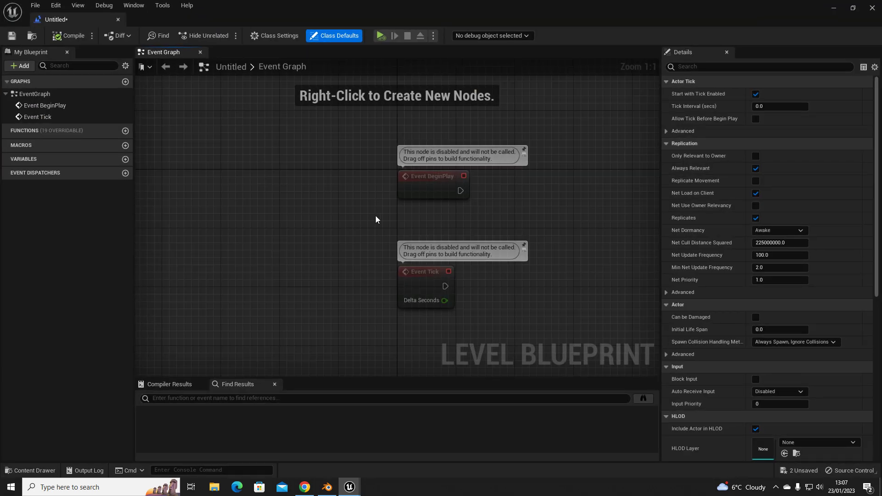
pyautogui.moveTo(361, 153); pyautogui.dragTo(504, 300)
pyautogui.press('Delete')
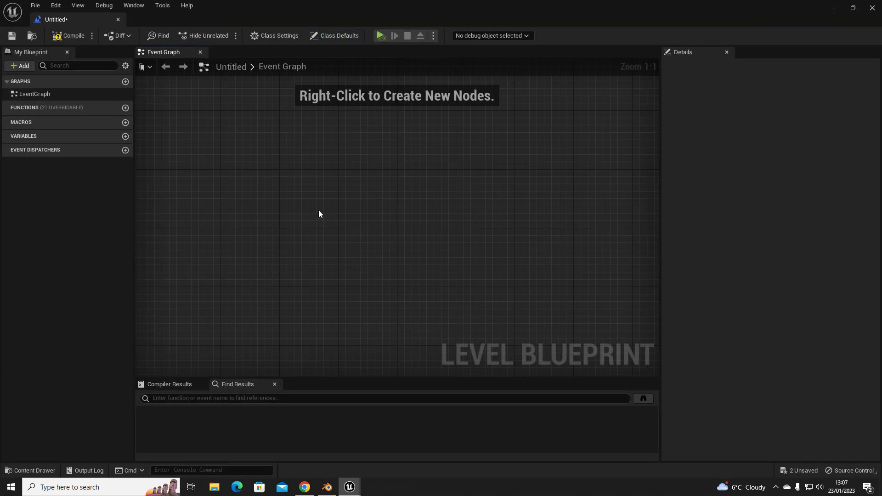
# - With the trigger box selected in the level, add its On Actor Begin Overlap event to the level blueprint's event graph
pyautogui.click(834, 10)
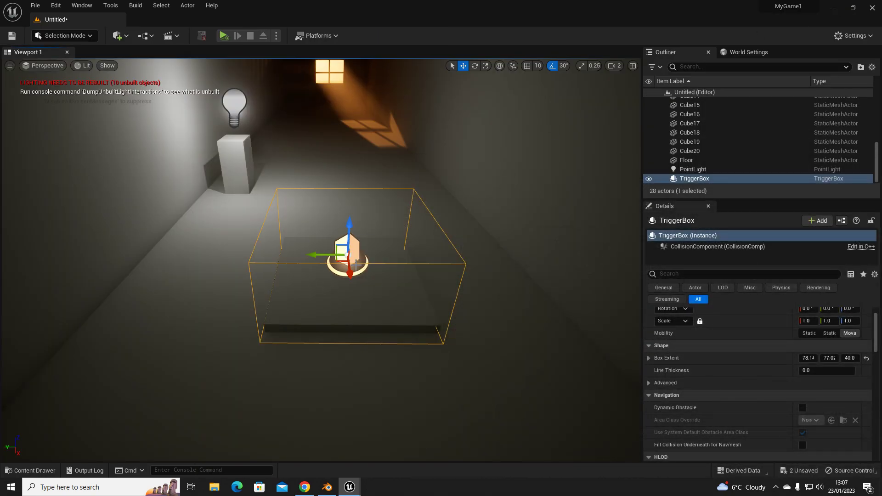
pyautogui.moveTo(351, 489)
pyautogui.click(397, 459)
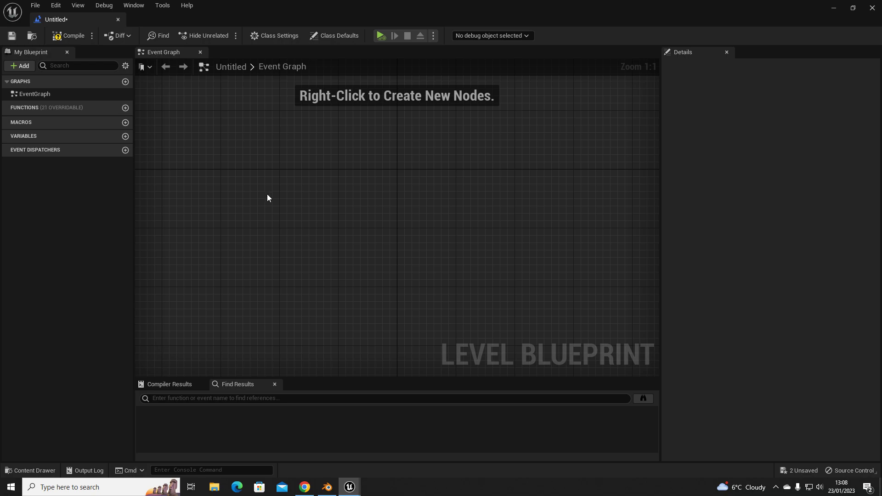
pyautogui.rightClick(244, 198)
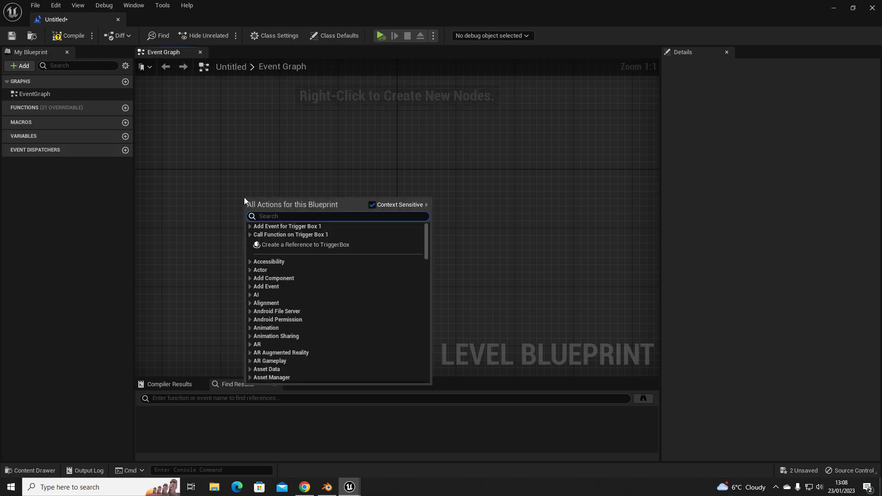
pyautogui.click(249, 226)
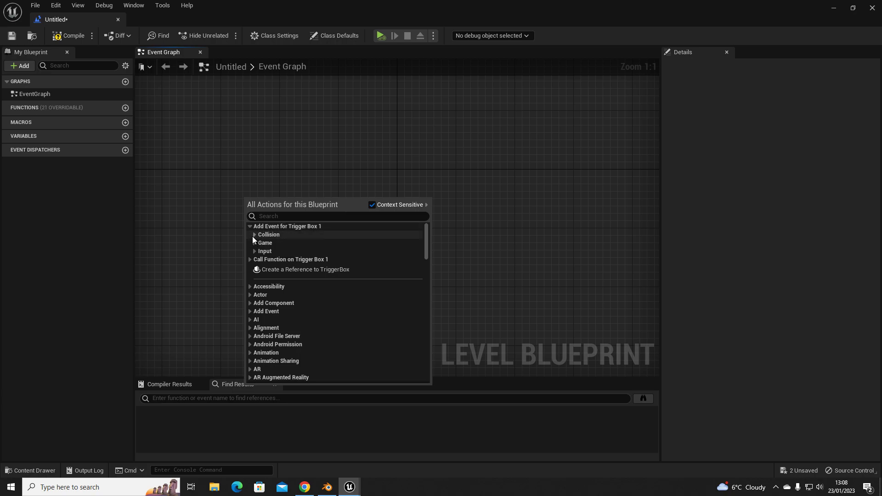
pyautogui.click(254, 235)
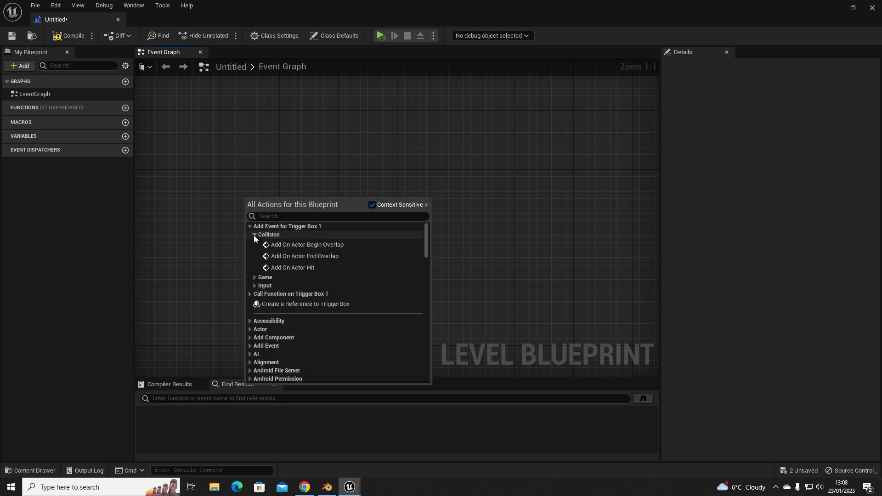
pyautogui.click(317, 244)
pyautogui.moveTo(318, 202); pyautogui.dragTo(343, 178)
# - Add a Cast To BP_FirstPersonCharacter node after the overlap event and connect Other Actor to its Object input
pyautogui.moveTo(445, 212); pyautogui.dragTo(376, 258, button='right')
pyautogui.moveTo(275, 219); pyautogui.dragTo(373, 219)
pyautogui.write('cast to first')
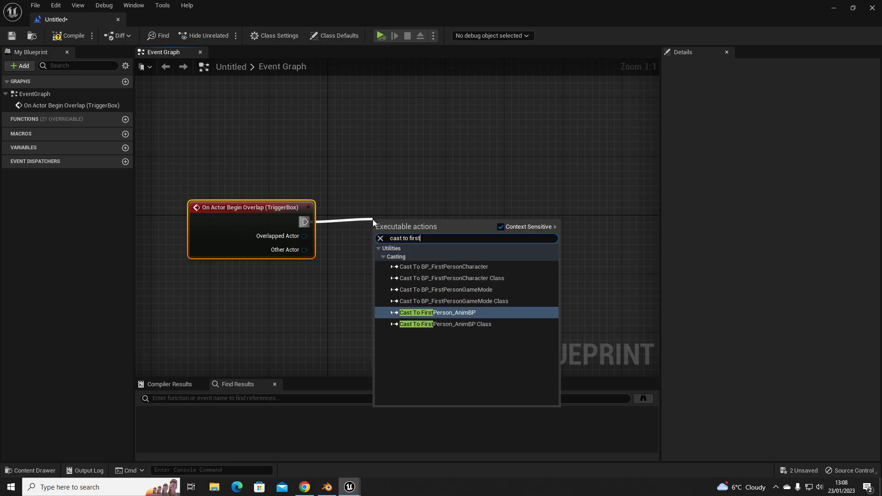
pyautogui.click(462, 267)
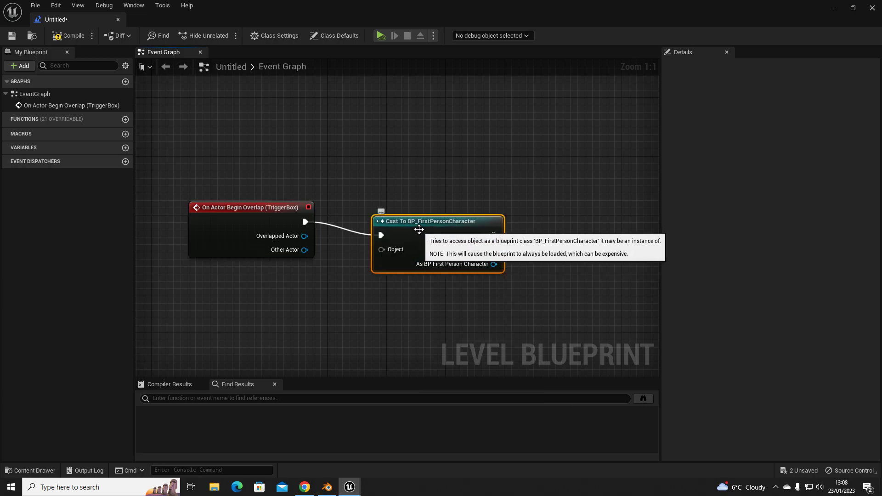
pyautogui.moveTo(424, 222); pyautogui.dragTo(410, 207)
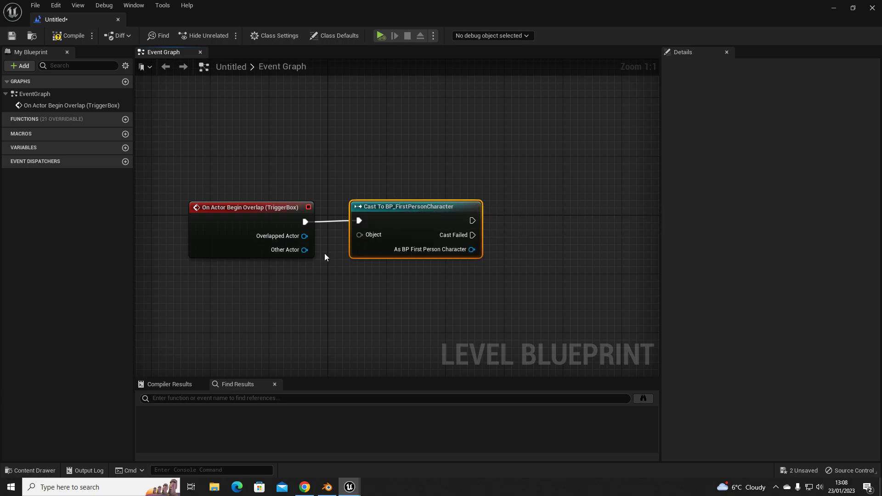
pyautogui.moveTo(305, 250); pyautogui.dragTo(359, 234)
pyautogui.moveTo(395, 208); pyautogui.dragTo(377, 209)
# - Add a Delay node with a duration of 1.0 after the successful cast and align it with the cast node
pyautogui.moveTo(534, 261); pyautogui.dragTo(375, 246, button='right')
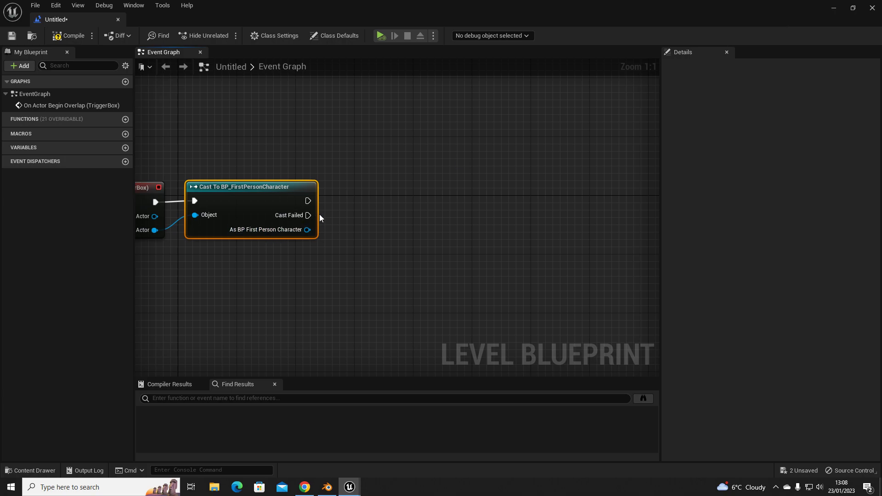
pyautogui.moveTo(307, 200); pyautogui.dragTo(378, 202)
pyautogui.write('delay')
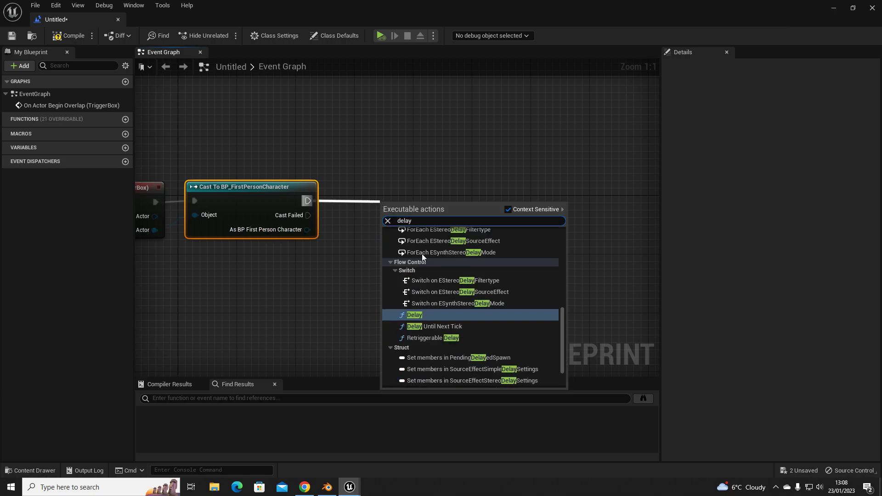
pyautogui.click(424, 317)
pyautogui.click(422, 231)
pyautogui.write('1')
pyautogui.click(435, 192)
pyautogui.moveTo(423, 201); pyautogui.dragTo(401, 186)
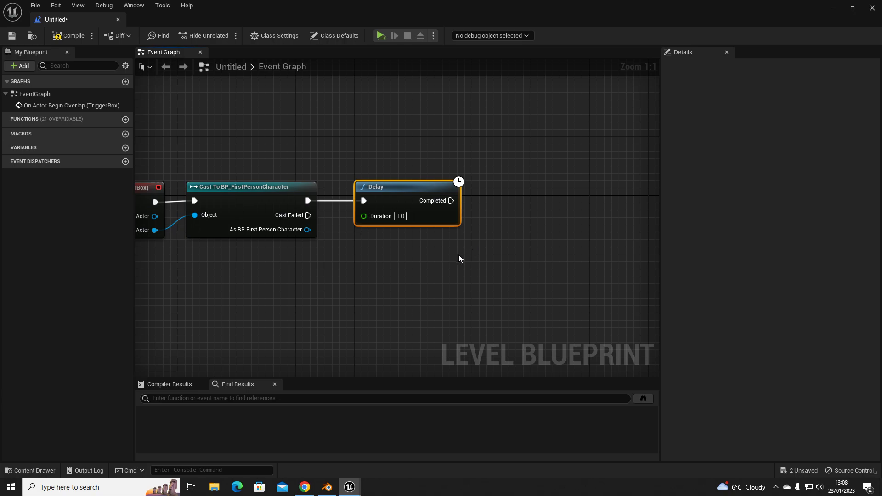
pyautogui.moveTo(402, 190); pyautogui.dragTo(387, 190)
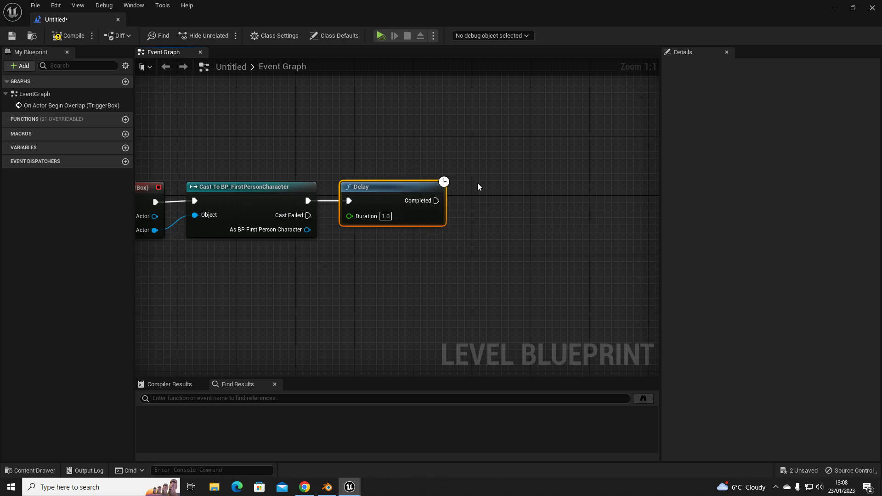
# - Return to the level editor and select the point light above the pedestal
pyautogui.click(833, 8)
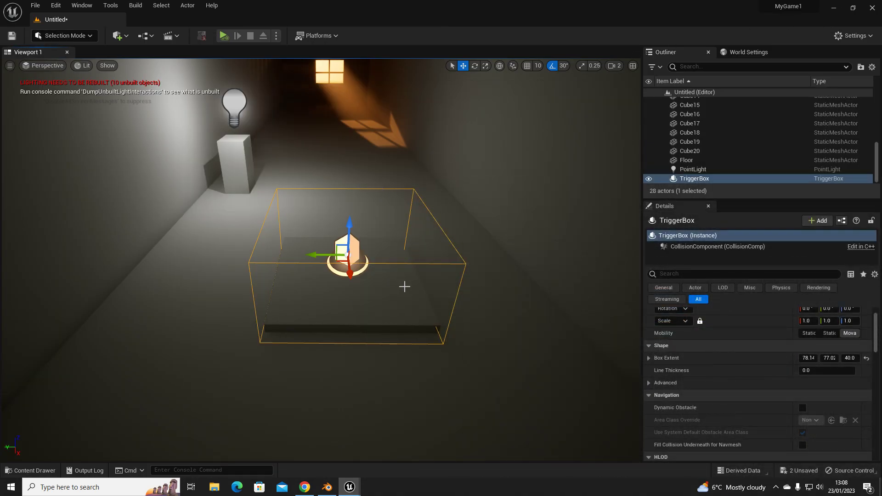
pyautogui.moveTo(406, 286); pyautogui.dragTo(404, 276, button='right')
pyautogui.moveTo(383, 307); pyautogui.dragTo(360, 310, button='right')
pyautogui.moveTo(386, 199); pyautogui.dragTo(406, 175, button='right')
pyautogui.press('g')
pyautogui.press('g')
pyautogui.click(248, 219)
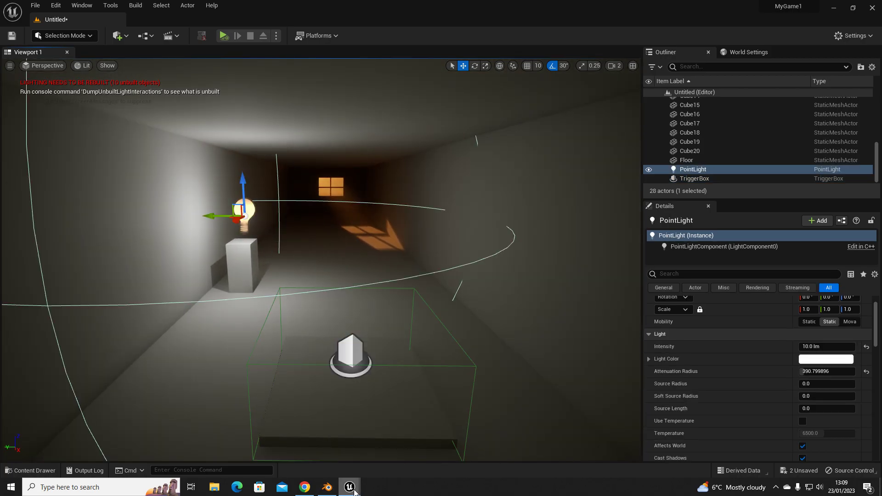
# - Create a reference to the selected point light in the level blueprint and place it above the Delay node
pyautogui.moveTo(355, 493)
pyautogui.click(392, 450)
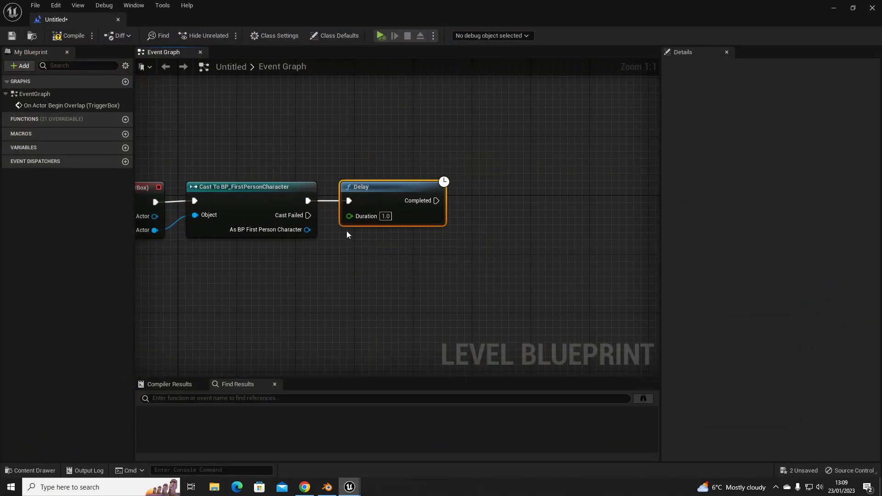
pyautogui.moveTo(302, 90); pyautogui.dragTo(311, 187, button='right')
pyautogui.rightClick(309, 179)
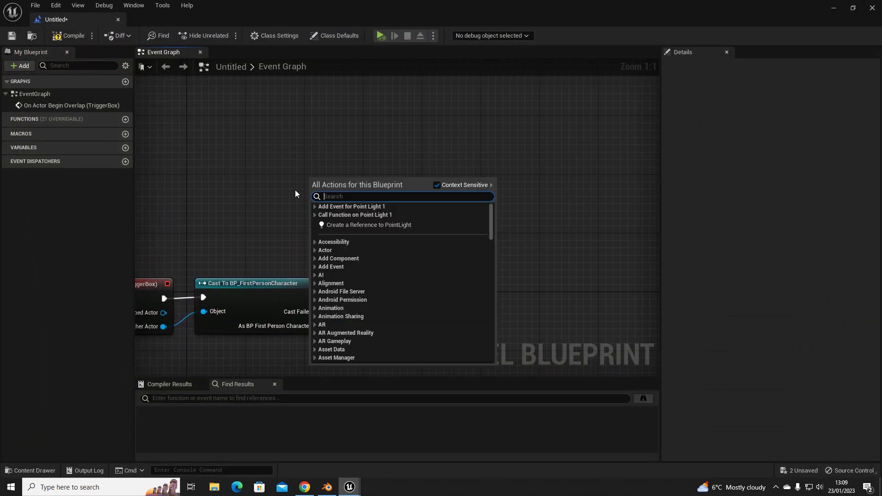
pyautogui.click(385, 225)
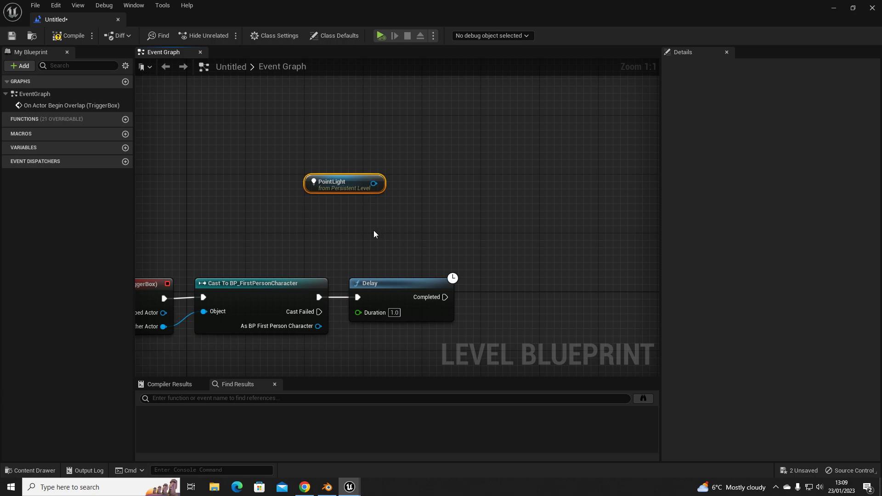
pyautogui.moveTo(335, 183); pyautogui.dragTo(336, 205)
pyautogui.click(492, 210)
pyautogui.moveTo(457, 252); pyautogui.dragTo(268, 223, button='right')
pyautogui.moveTo(229, 166); pyautogui.dragTo(280, 142)
pyautogui.moveTo(347, 256); pyautogui.dragTo(242, 230, button='right')
pyautogui.moveTo(310, 225); pyautogui.dragTo(402, 261, button='right')
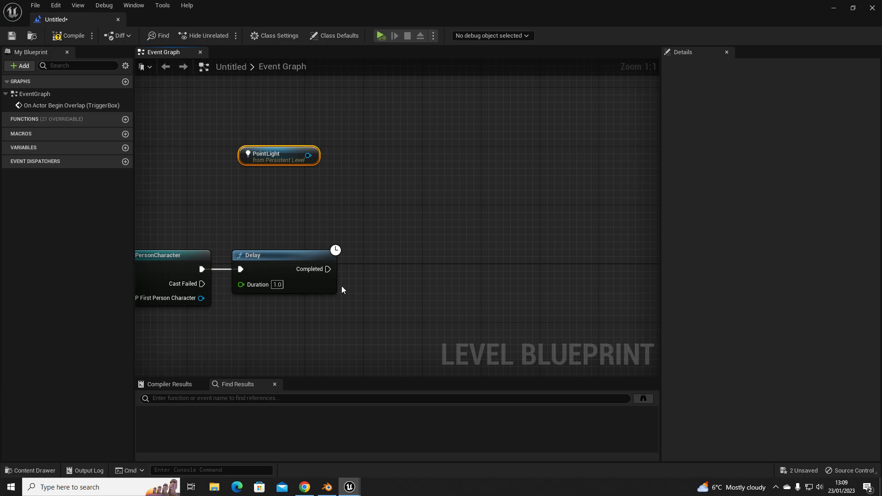
# - Add a Play Sound at Location node connected to the Delay node's Completed output
pyautogui.moveTo(328, 269); pyautogui.dragTo(381, 261)
pyautogui.write('play sound at l')
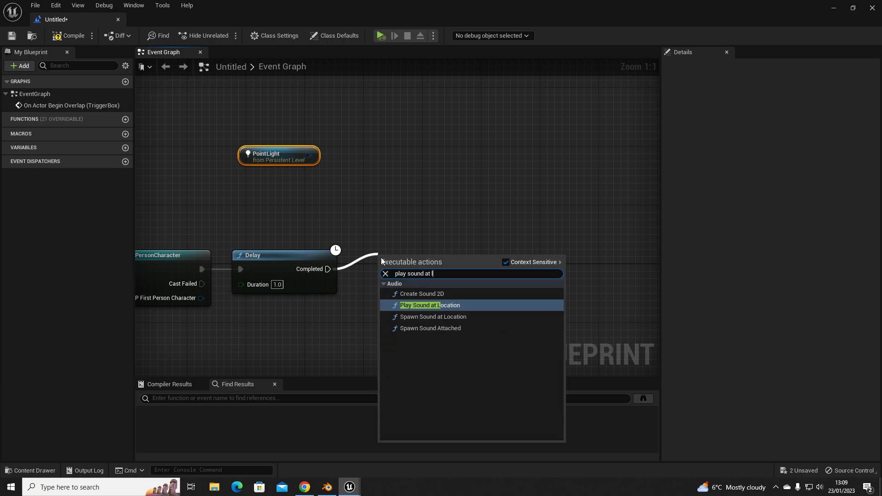
pyautogui.write('ocation')
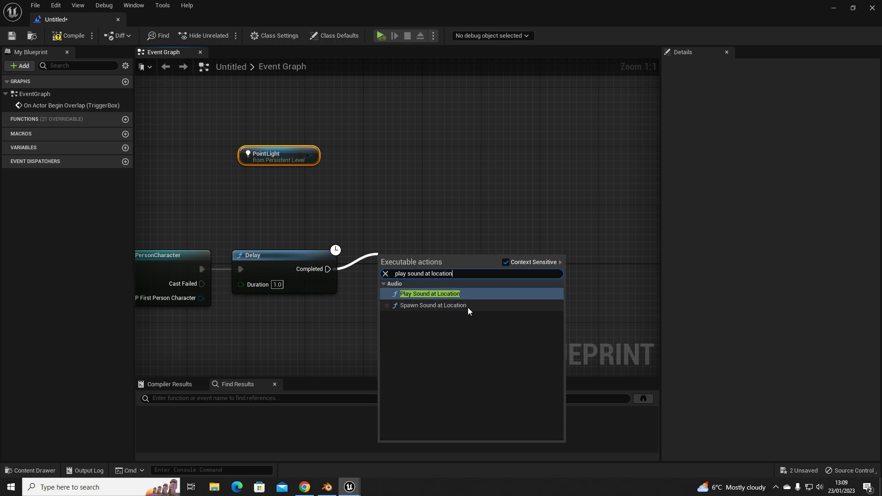
pyautogui.click(455, 294)
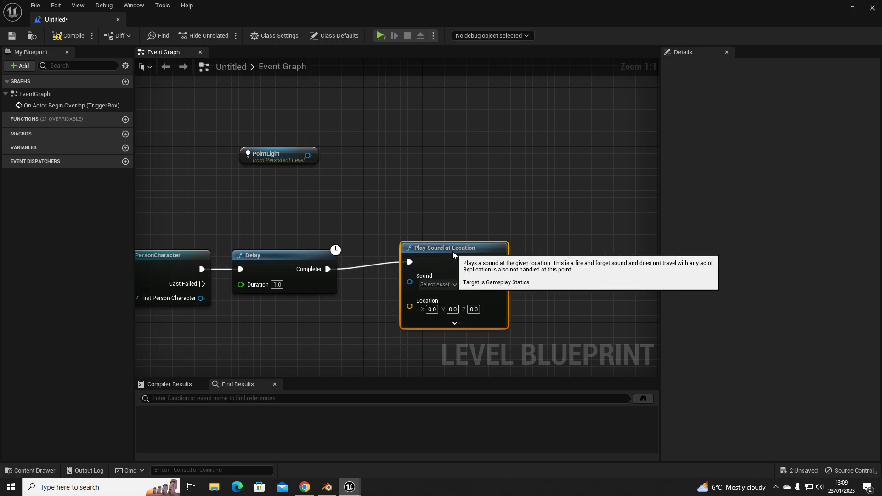
# - Search the sound assets for "bulb", preview BreakingBulbSFX and assign it as the sound of the Play Sound at Location node
pyautogui.click(448, 290)
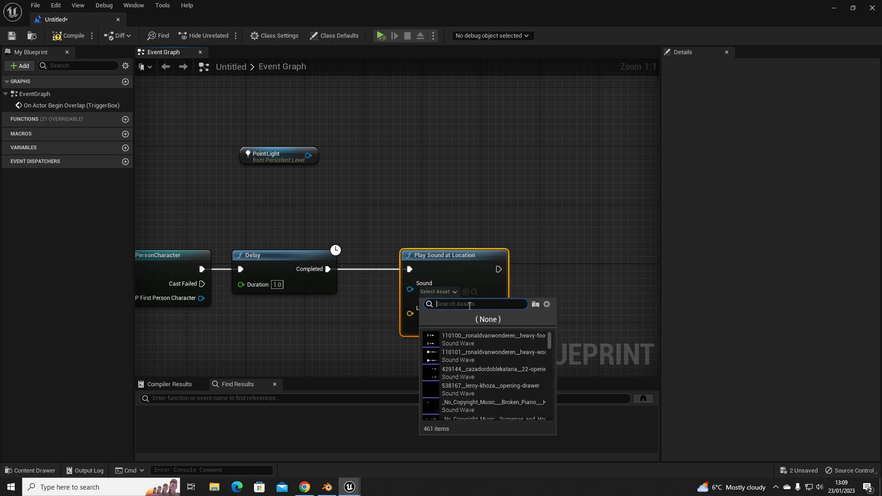
pyautogui.write('nulb')
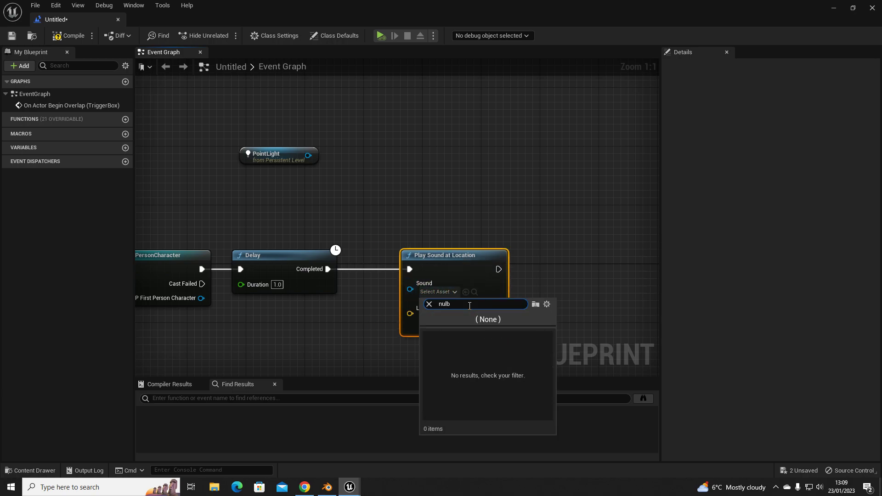
pyautogui.press('BackSpace')
pyautogui.press('BackSpace')
pyautogui.write('bu')
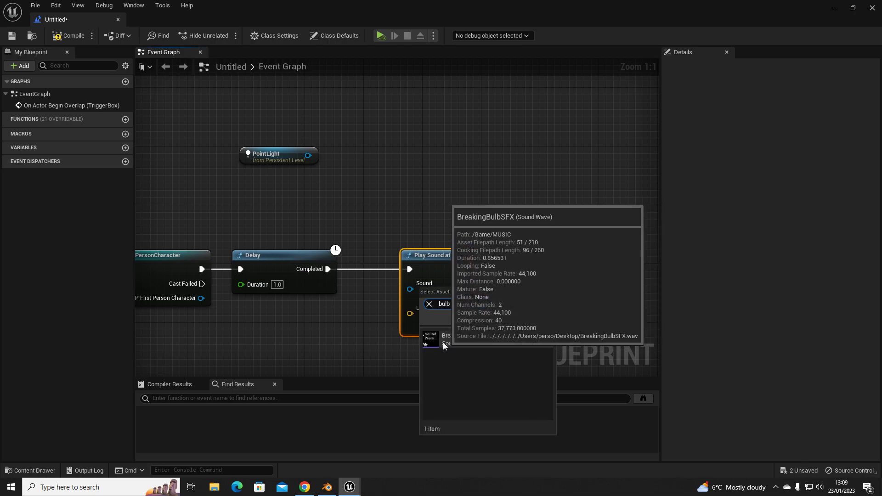
pyautogui.click(430, 340)
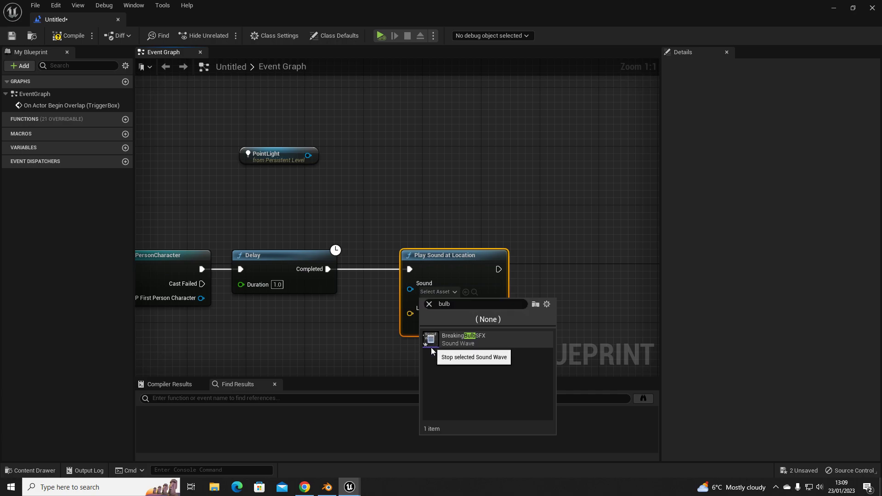
pyautogui.click(466, 337)
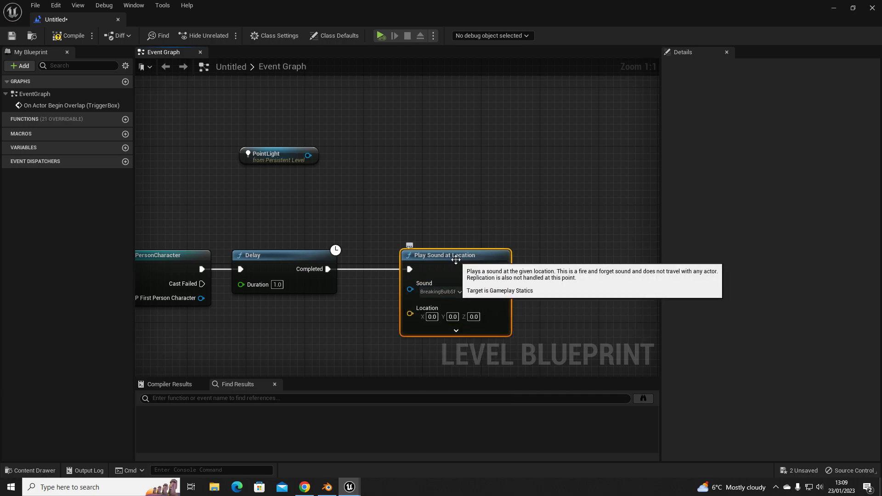
# - Arrange the PointLight reference directly above the Play Sound at Location node, leaving a gap after the Delay node
pyautogui.moveTo(290, 157); pyautogui.dragTo(378, 187)
pyautogui.click(468, 234)
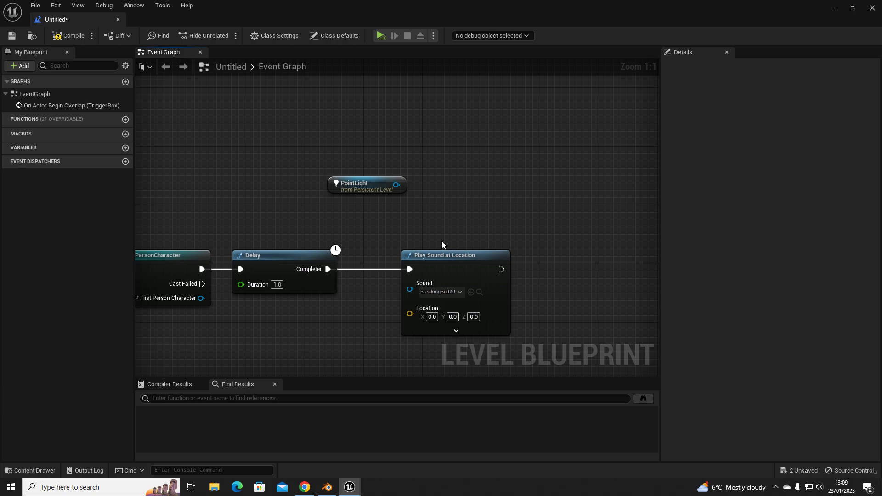
pyautogui.moveTo(406, 257); pyautogui.dragTo(421, 257)
pyautogui.moveTo(369, 187); pyautogui.dragTo(423, 202)
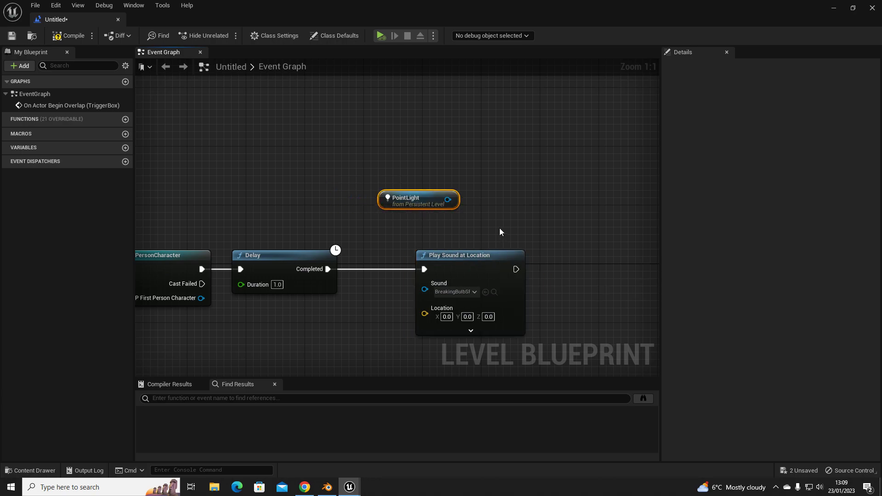
pyautogui.moveTo(459, 255); pyautogui.dragTo(443, 254)
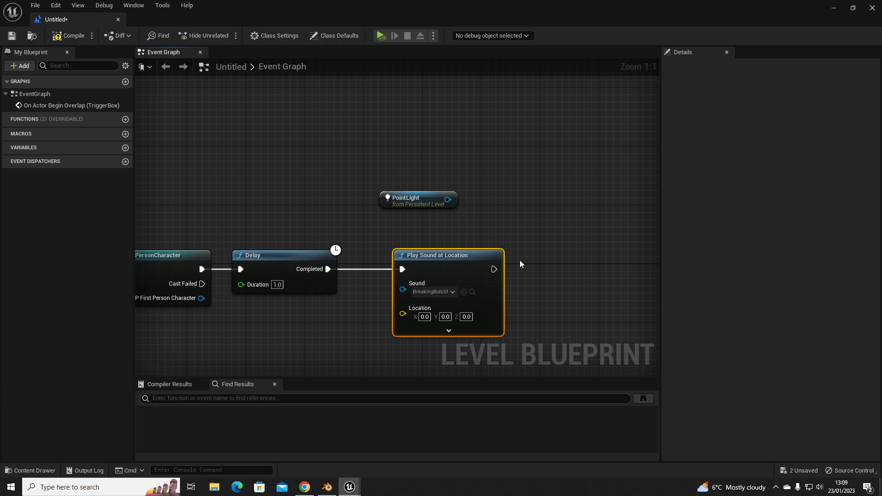
pyautogui.moveTo(531, 238); pyautogui.dragTo(362, 211, button='right')
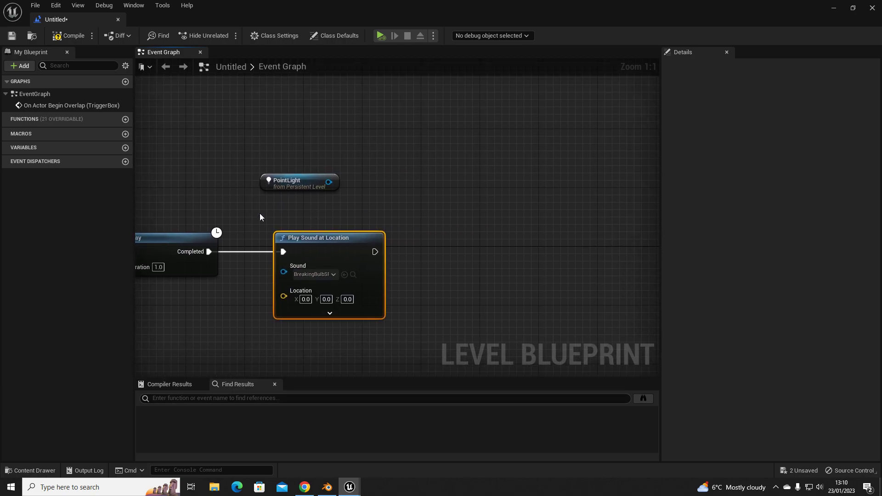
pyautogui.moveTo(259, 214); pyautogui.dragTo(490, 178, button='right')
pyautogui.moveTo(423, 190); pyautogui.dragTo(561, 182, button='right')
pyautogui.moveTo(511, 233); pyautogui.dragTo(368, 236, button='right')
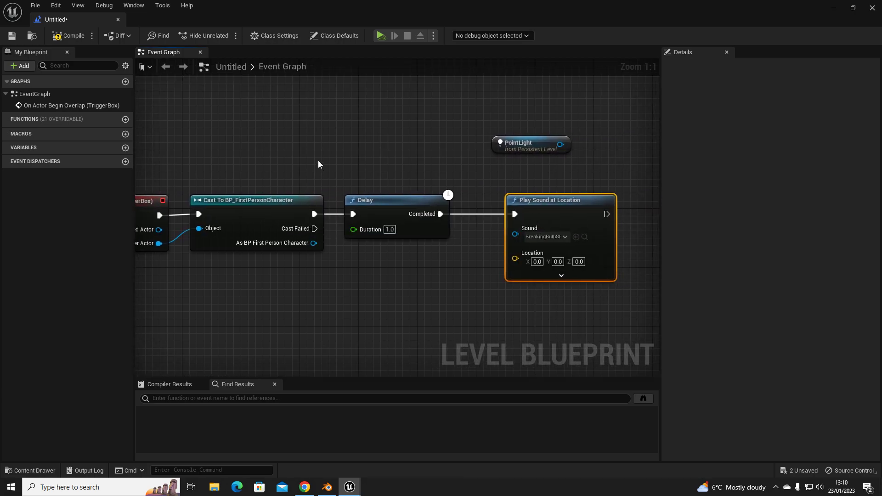
pyautogui.moveTo(562, 214); pyautogui.dragTo(436, 212, button='right')
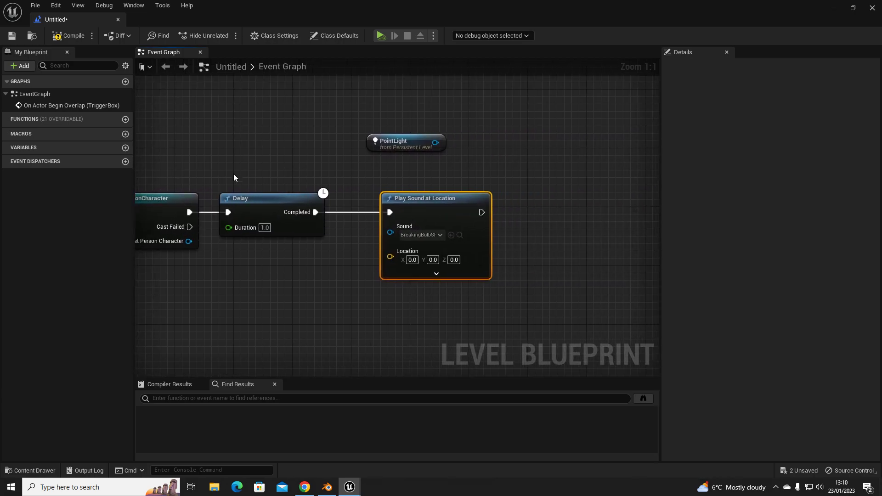
# - Add a Set Visibility (LightComponent) node from the PointLight reference above the Play Sound at Location node
pyautogui.moveTo(359, 227); pyautogui.dragTo(298, 233, button='right')
pyautogui.moveTo(388, 197); pyautogui.dragTo(266, 194, button='right')
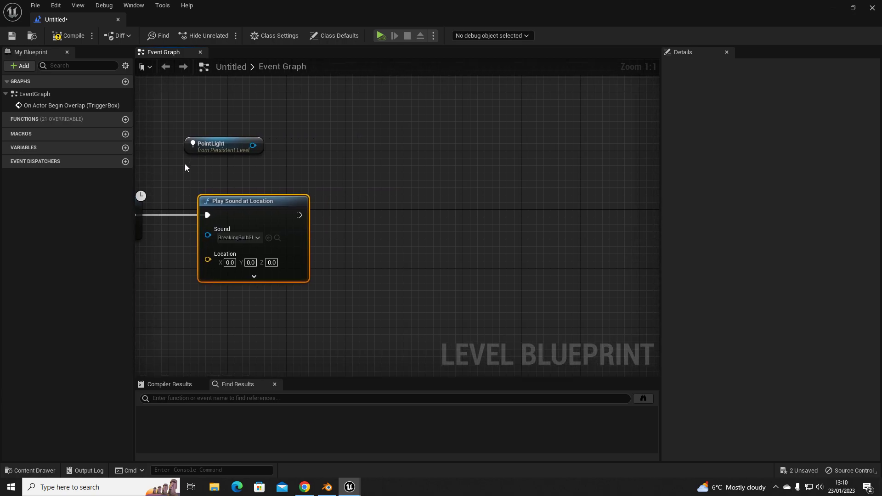
pyautogui.moveTo(235, 145); pyautogui.dragTo(382, 178)
pyautogui.write('set visi')
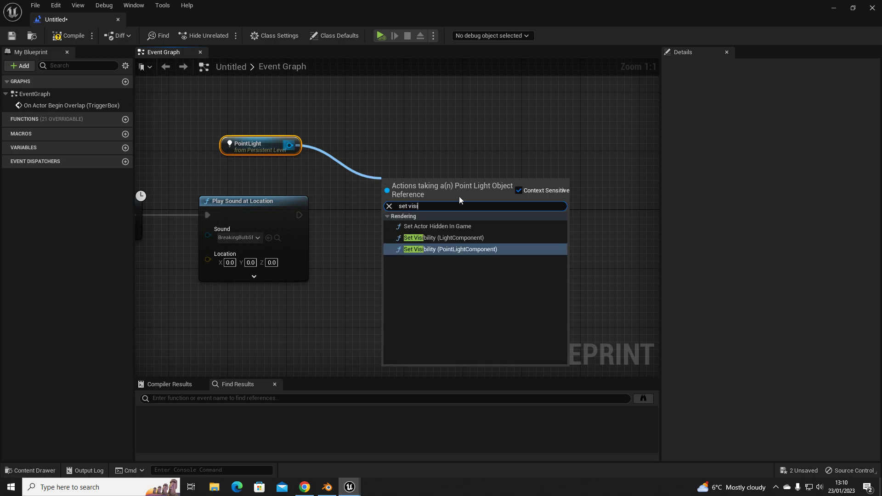
pyautogui.click(437, 237)
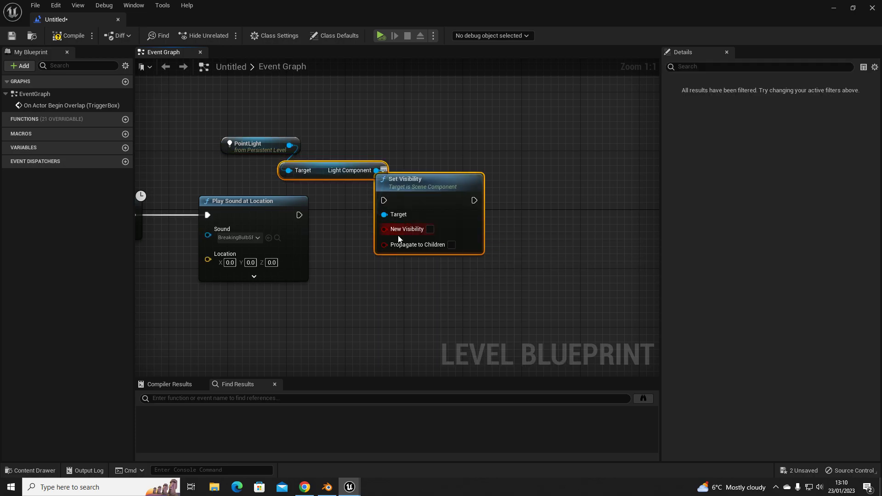
# - Arrange the nodes so that PointLight and Light Component are stacked directly above Set Visibility, level with Play Sound at Location
pyautogui.moveTo(404, 183); pyautogui.dragTo(413, 201)
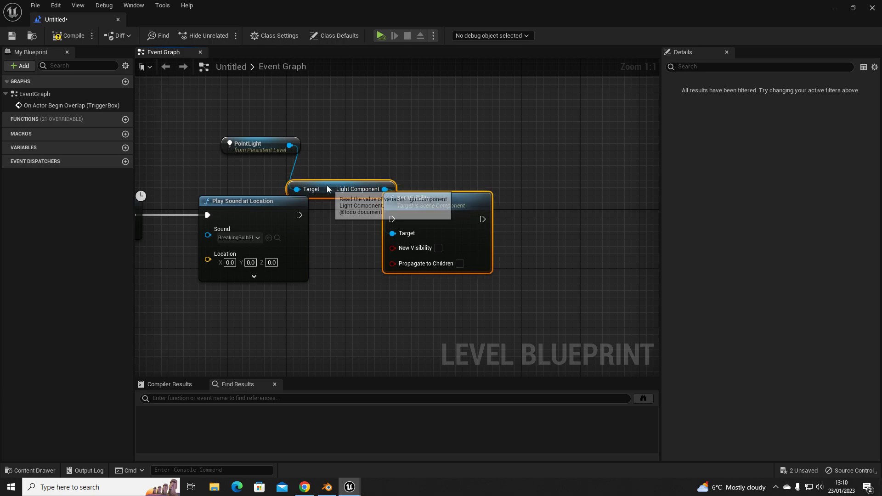
pyautogui.click(350, 216)
pyautogui.moveTo(331, 190); pyautogui.dragTo(405, 183)
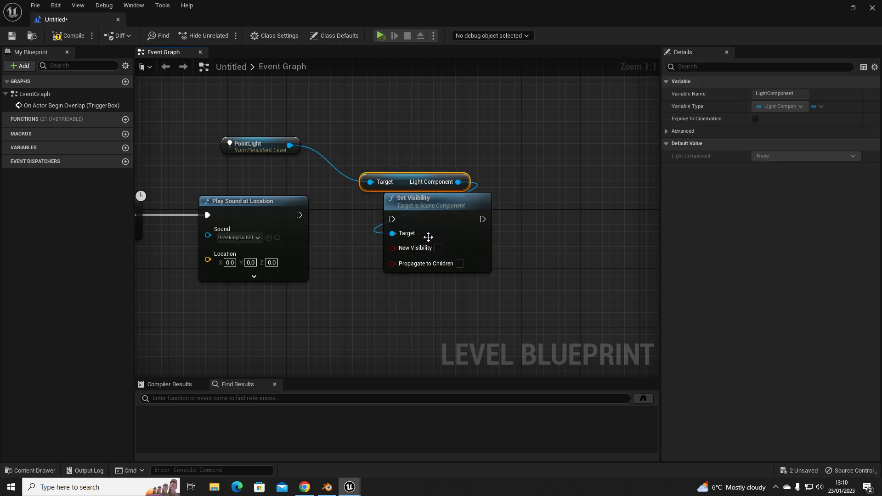
pyautogui.moveTo(250, 150); pyautogui.dragTo(390, 164)
pyautogui.moveTo(326, 108); pyautogui.dragTo(430, 183)
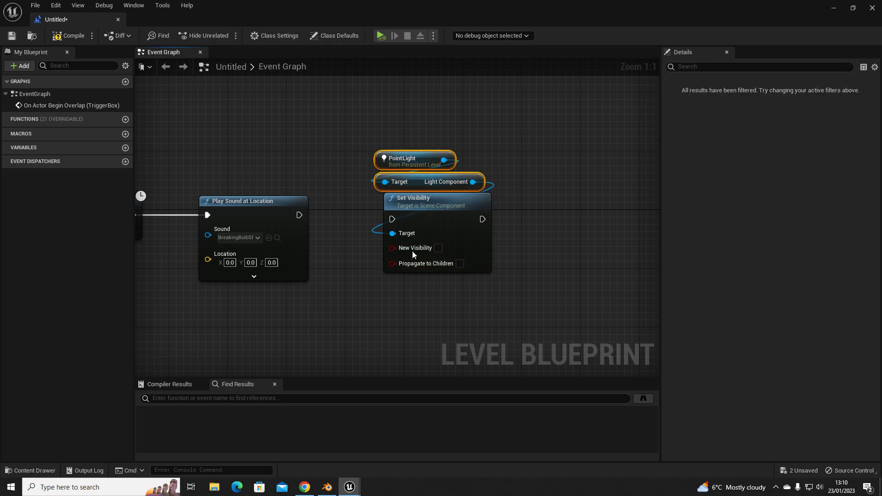
# - Connect the execution output of Play Sound at Location to Set Visibility and move the light nodes closer to it
pyautogui.click(440, 249)
pyautogui.moveTo(357, 131); pyautogui.dragTo(477, 301)
pyautogui.click(314, 223)
pyautogui.moveTo(300, 216); pyautogui.dragTo(392, 219)
pyautogui.moveTo(357, 127); pyautogui.dragTo(462, 258)
pyautogui.moveTo(440, 211); pyautogui.dragTo(388, 208)
pyautogui.click(294, 308)
pyautogui.moveTo(289, 312); pyautogui.dragTo(462, 314, button='right')
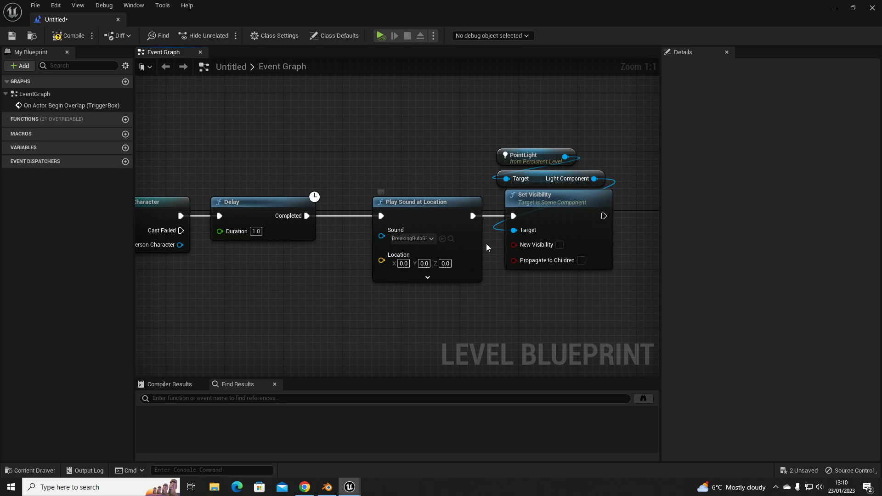
# - Place a copy of the PointLight reference below the Delay node and add a Get World Location (LightComponent) node from it
pyautogui.click(546, 155)
pyautogui.hotkey('ctrl', 'c')
pyautogui.hotkey('ctrl', 'v')
pyautogui.moveTo(332, 344); pyautogui.dragTo(365, 335)
pyautogui.write('get world location')
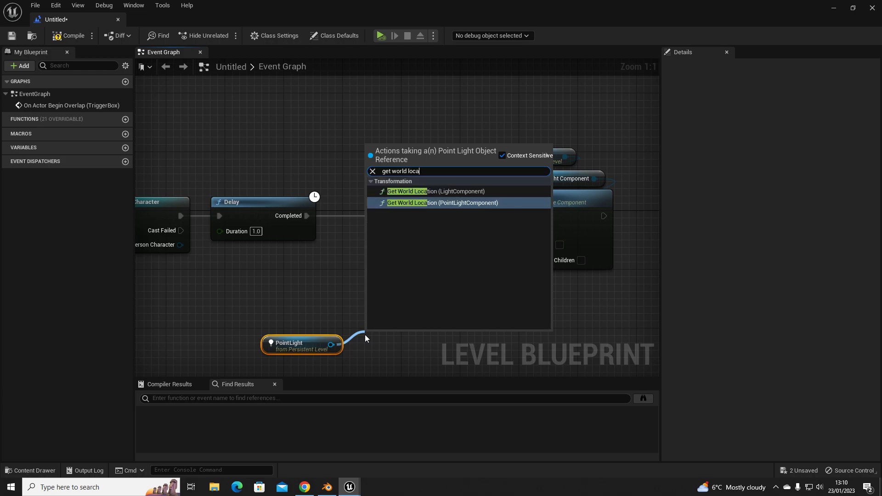
pyautogui.click(436, 192)
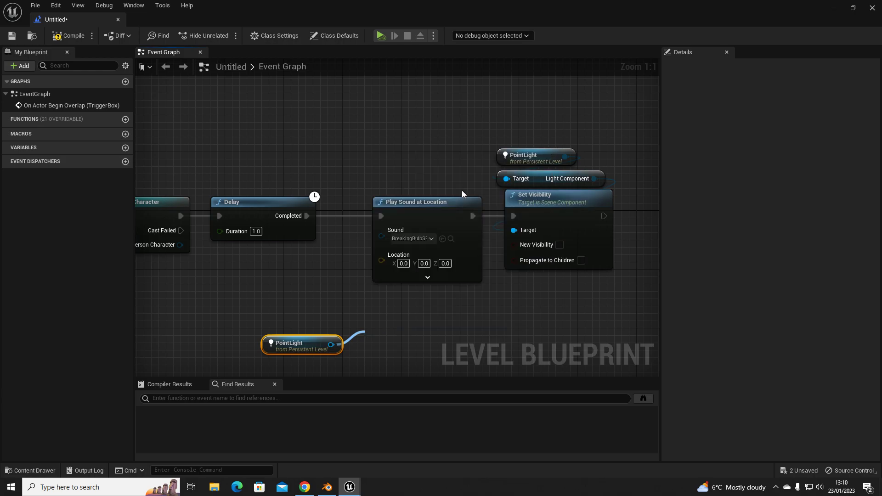
# - Feed Get World Location's return value into the Location input of Play Sound at Location and stack its nodes neatly below Delay
pyautogui.moveTo(343, 313); pyautogui.dragTo(327, 312)
pyautogui.moveTo(453, 355); pyautogui.dragTo(382, 255)
pyautogui.moveTo(411, 336); pyautogui.dragTo(293, 284)
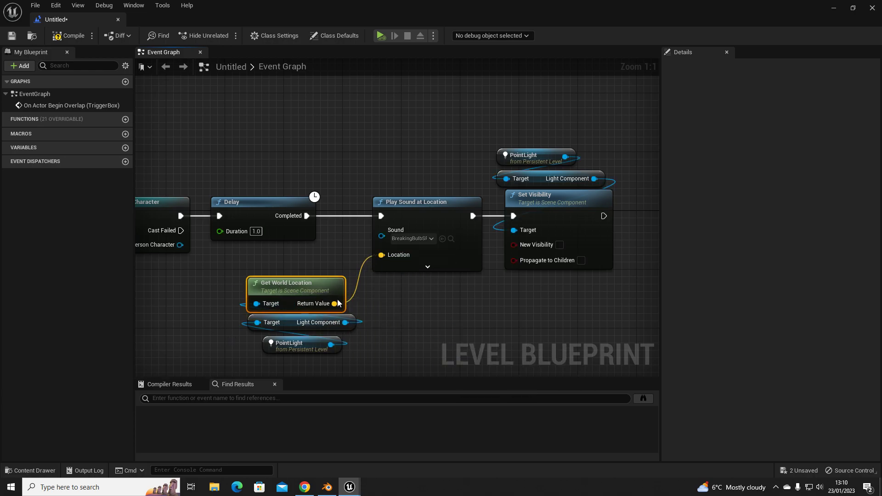
pyautogui.moveTo(208, 264); pyautogui.dragTo(307, 345)
pyautogui.moveTo(306, 303); pyautogui.dragTo(262, 314)
pyautogui.click(445, 312)
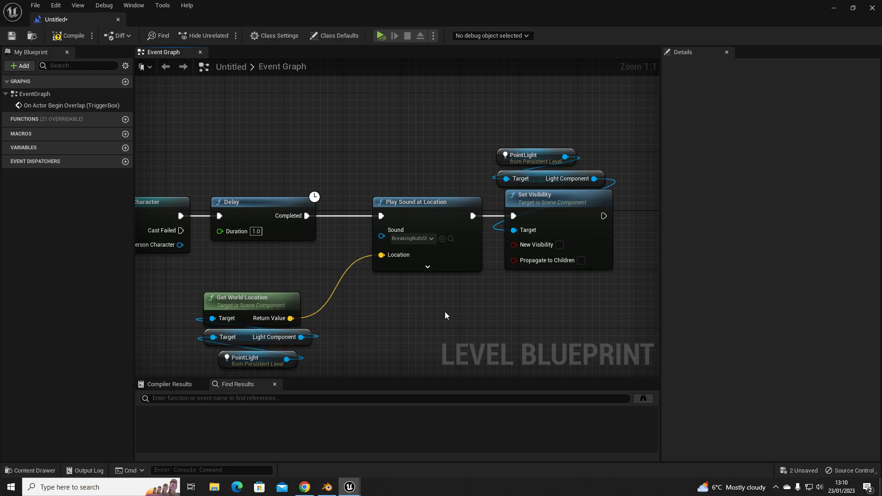
# - Expand the advanced inputs of Play Sound at Location and shift the Get World Location node group slightly closer to it
pyautogui.click(428, 267)
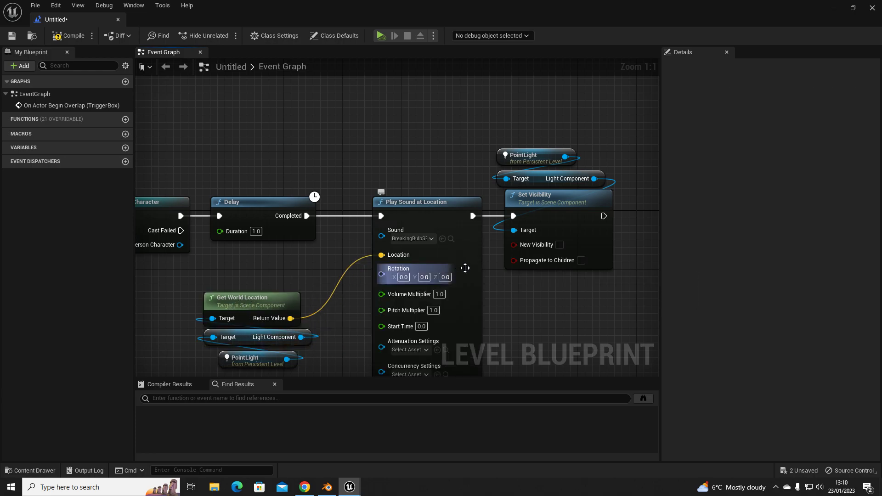
pyautogui.click(439, 294)
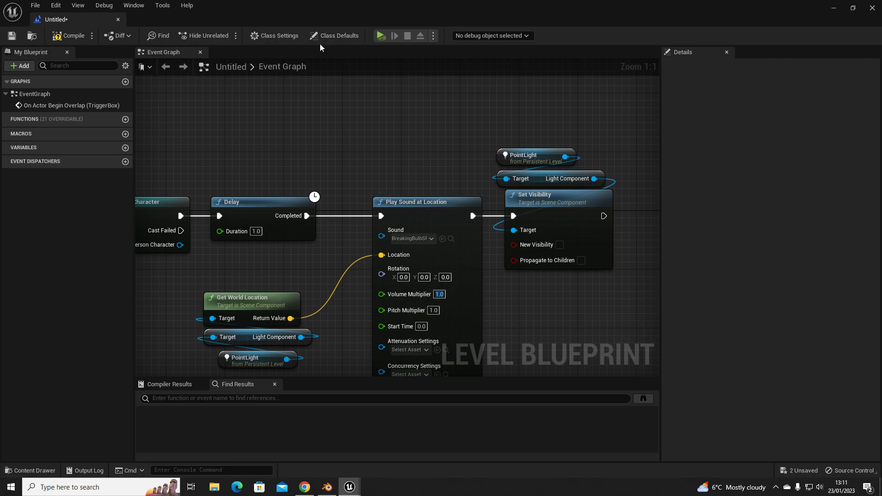
pyautogui.moveTo(327, 150); pyautogui.dragTo(390, 110, button='right')
pyautogui.moveTo(439, 136); pyautogui.dragTo(392, 127, button='right')
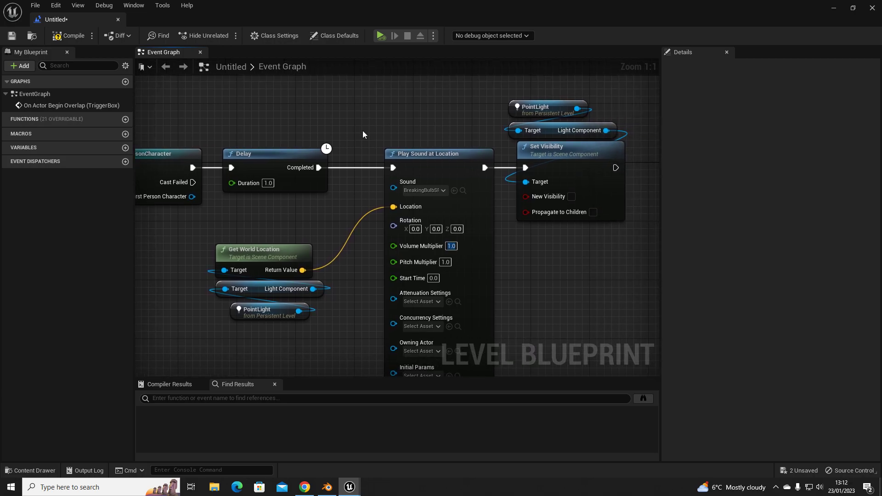
pyautogui.moveTo(226, 237); pyautogui.dragTo(316, 321)
pyautogui.moveTo(272, 236); pyautogui.dragTo(312, 227)
# - Review the node chain from the trigger box overlap event through the cast, delay and sound nodes to Set Visibility
pyautogui.moveTo(284, 204); pyautogui.dragTo(502, 223, button='right')
pyautogui.moveTo(340, 234)
pyautogui.mouseDown(button='right')
pyautogui.moveTo(442, 228)
pyautogui.moveTo(393, 250)
pyautogui.mouseUp(button='right')
pyautogui.click(248, 160)
pyautogui.moveTo(462, 264); pyautogui.dragTo(360, 284, button='right')
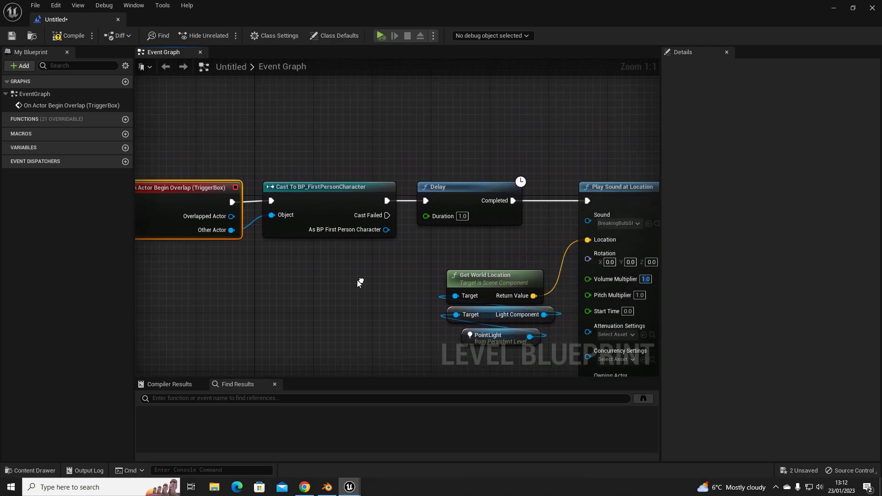
pyautogui.moveTo(274, 146); pyautogui.dragTo(378, 285)
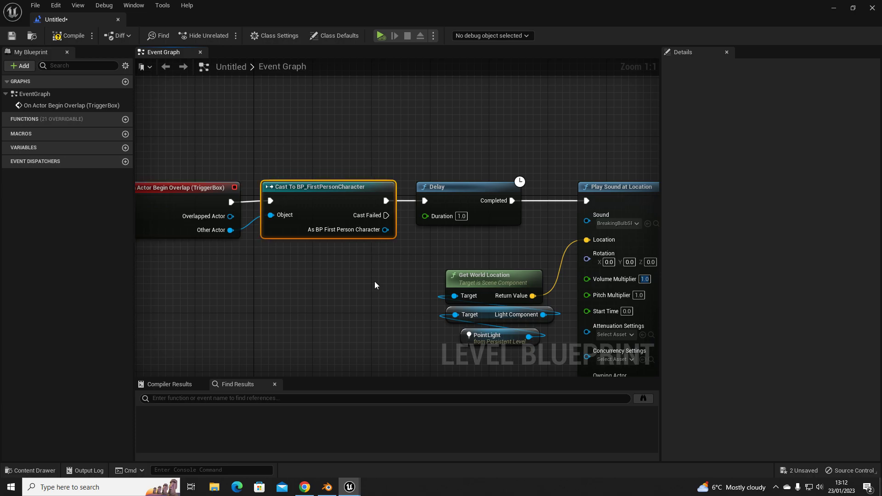
pyautogui.moveTo(415, 281); pyautogui.dragTo(310, 273, button='right')
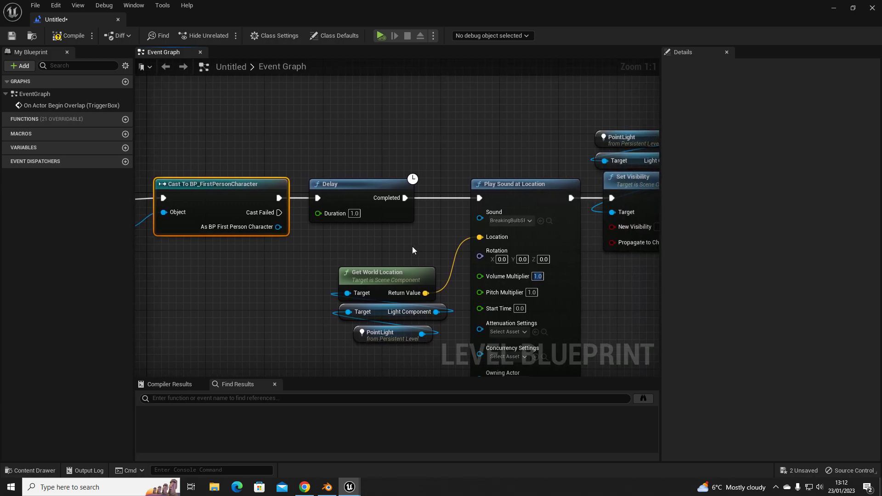
pyautogui.moveTo(412, 246); pyautogui.dragTo(251, 219, button='right')
pyautogui.click(252, 218)
pyautogui.moveTo(323, 249); pyautogui.dragTo(254, 220, button='right')
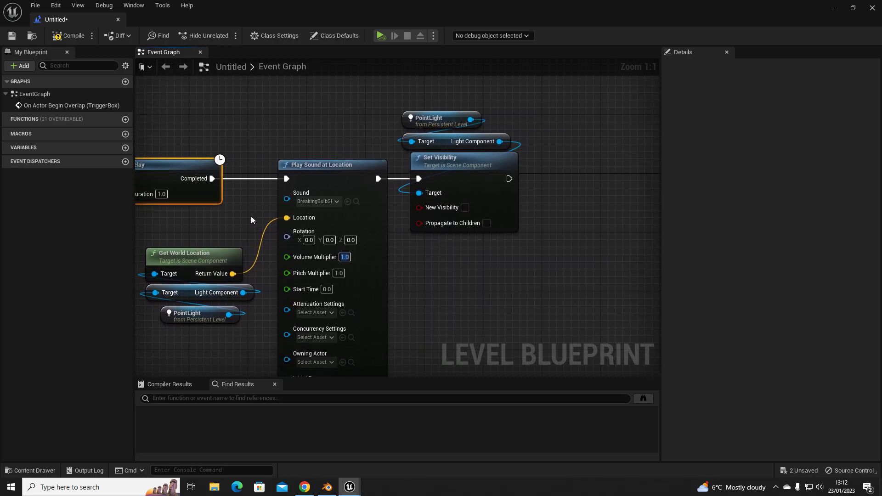
pyautogui.moveTo(181, 121); pyautogui.dragTo(364, 339)
pyautogui.click(484, 301)
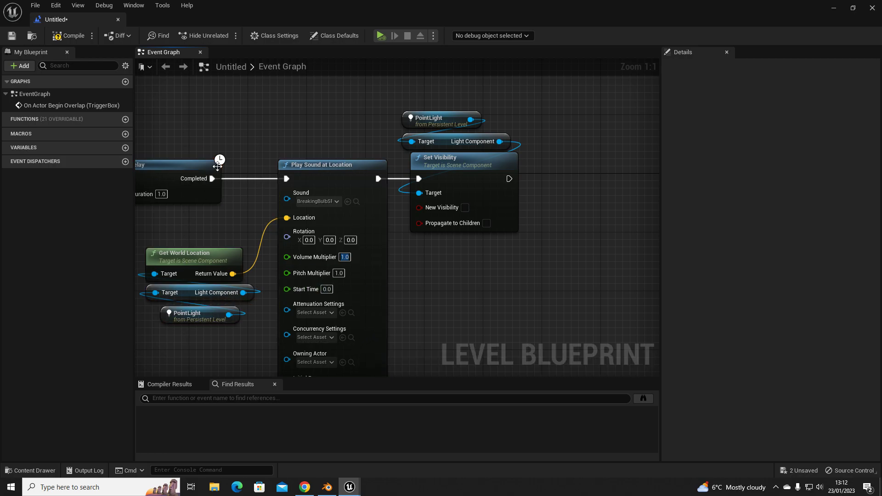
pyautogui.moveTo(397, 105); pyautogui.dragTo(534, 248)
pyautogui.click(570, 241)
# - Compile the level blueprint and start playing the level from the floor in front of the corridor, despite the compilation errors
pyautogui.click(64, 37)
pyautogui.click(839, 9)
pyautogui.moveTo(385, 334); pyautogui.dragTo(370, 445, button='right')
pyautogui.rightClick(353, 414)
pyautogui.click(396, 405)
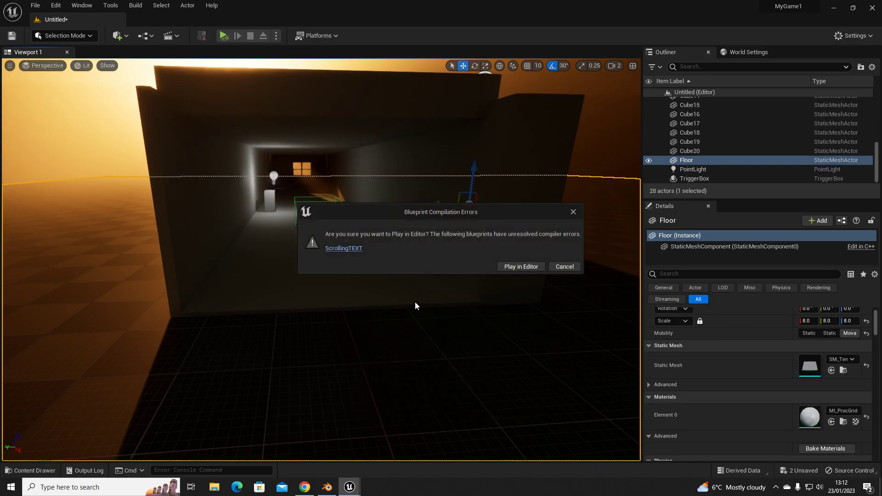
pyautogui.click(519, 267)
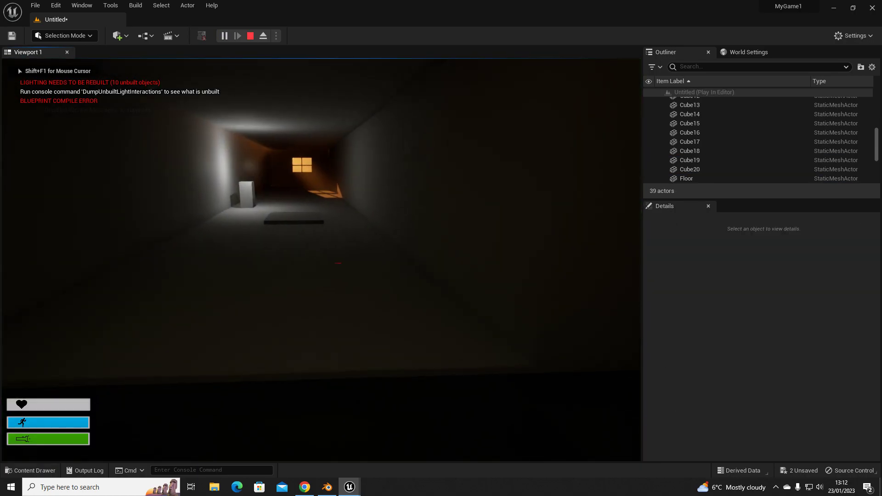
# - Walk down the corridor through the trigger box to test the bulb effect and end the play session
pyautogui.press('w')
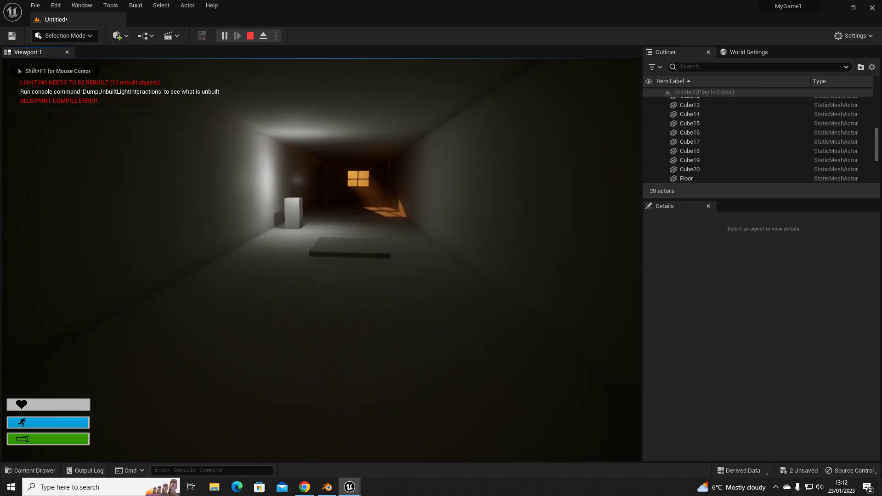
pyautogui.press('w')
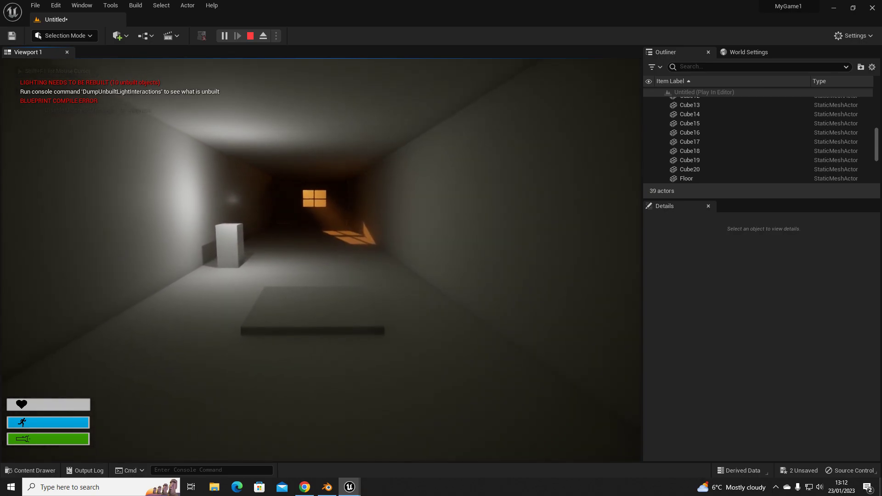
pyautogui.press('w')
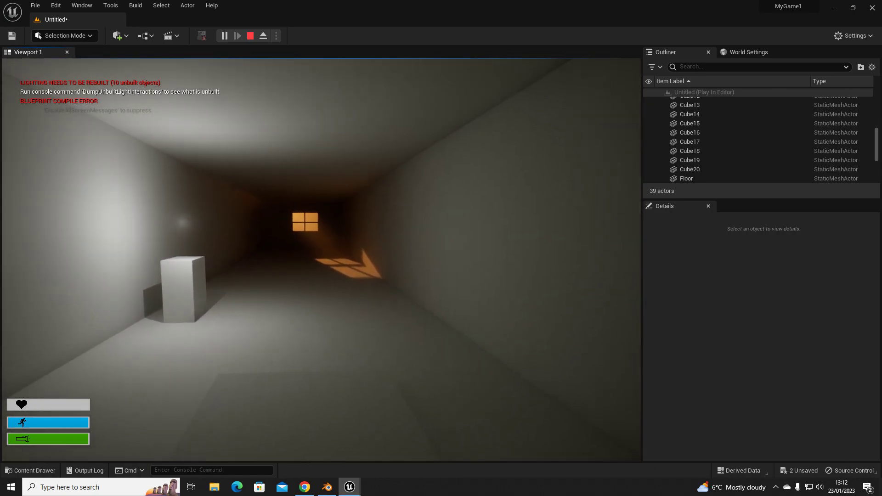
pyautogui.press('w')
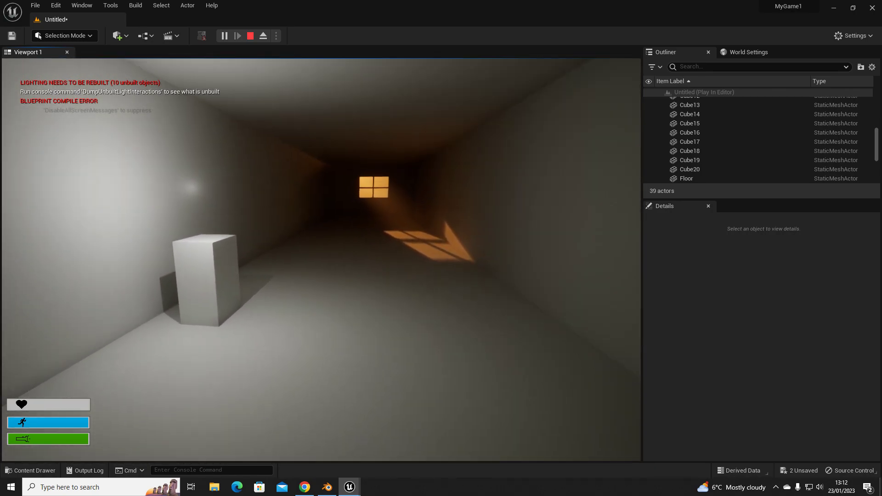
pyautogui.press('f')
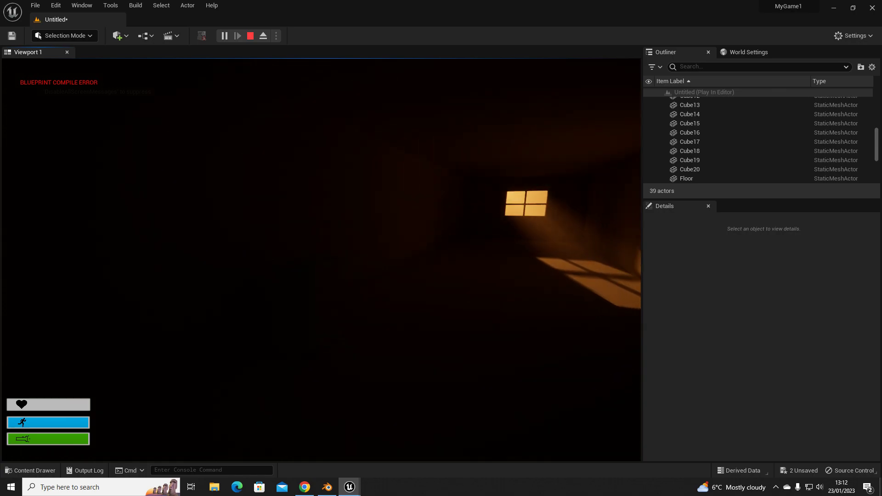
pyautogui.press('s')
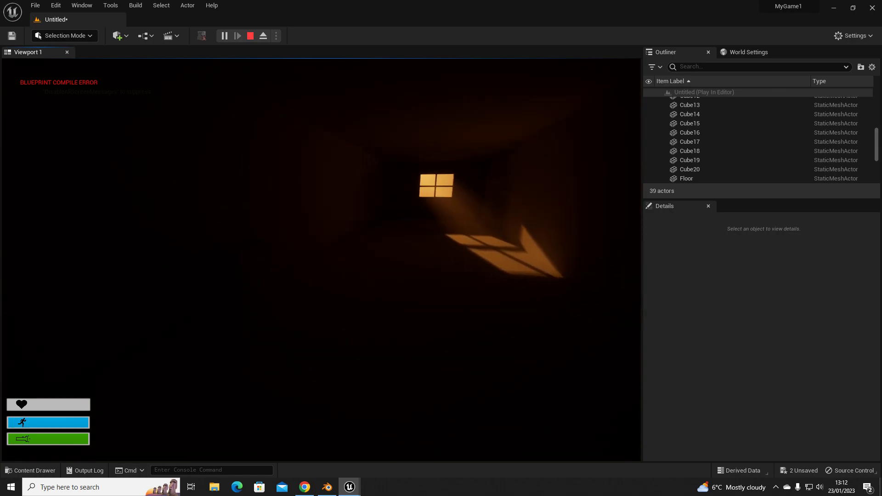
pyautogui.press('shift')
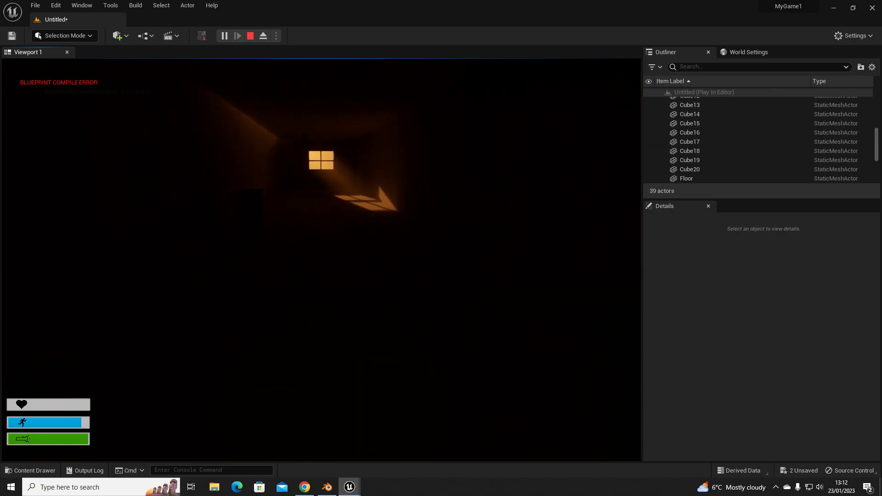
pyautogui.press('Escape')
# - In the level blueprint, set the Delay duration to 0.2 and the Volume Multiplier of Play Sound at Location to 3.0
pyautogui.click(169, 108)
pyautogui.moveTo(349, 487)
pyautogui.click(403, 429)
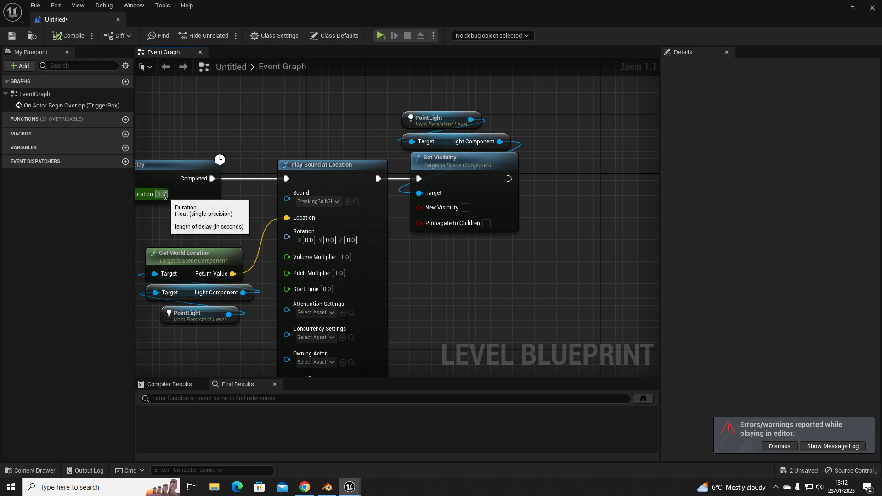
pyautogui.click(162, 194)
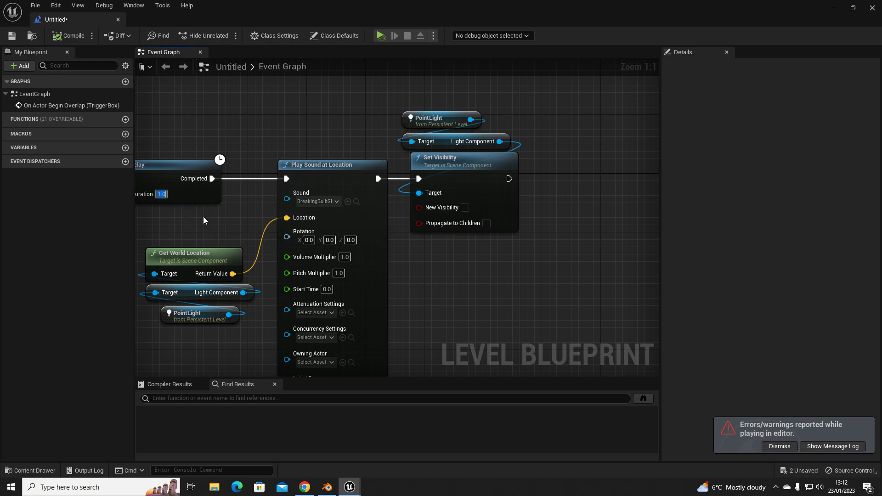
pyautogui.write('0.2')
pyautogui.click(345, 257)
pyautogui.write('3.0')
pyautogui.press('Return')
# - Collapse the advanced inputs of the Play Sound at Location node
pyautogui.scroll(-1, 379, 291)
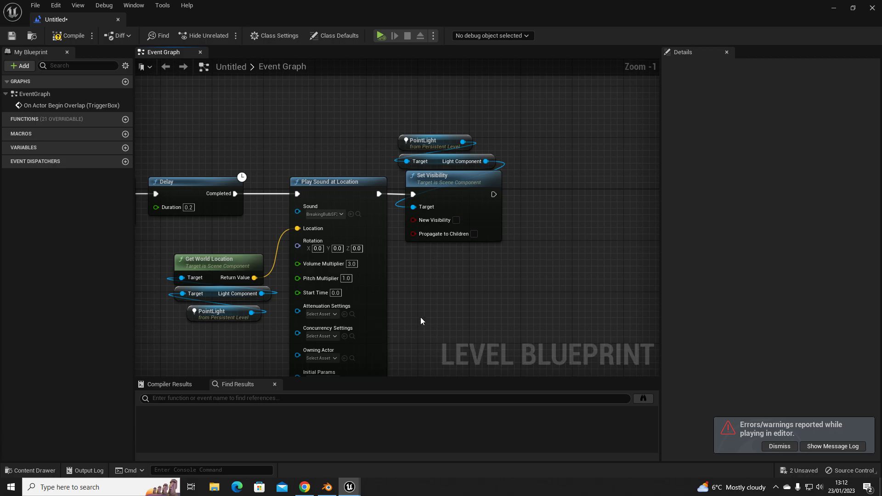
pyautogui.moveTo(418, 330); pyautogui.dragTo(340, 283, button='right')
pyautogui.click(329, 285)
pyautogui.moveTo(363, 254); pyautogui.dragTo(441, 274, button='right')
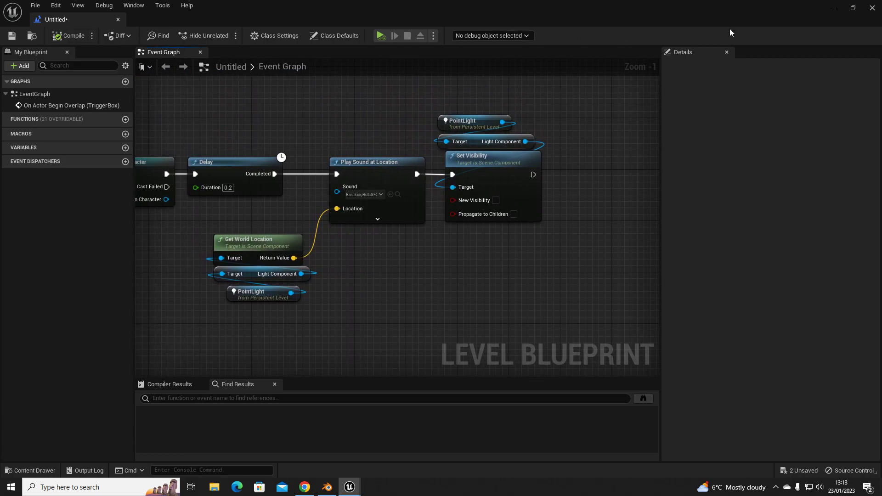
# - Return to the level and start another play session from the floor before the corridor entrance
pyautogui.click(834, 12)
pyautogui.moveTo(318, 336); pyautogui.dragTo(376, 316, button='right')
pyautogui.press('s')
pyautogui.rightClick(376, 316)
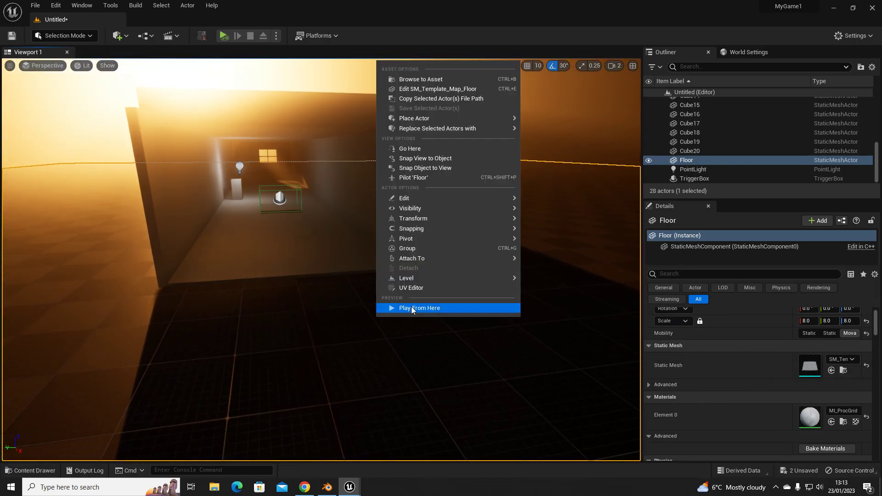
pyautogui.click(386, 307)
pyautogui.click(392, 266)
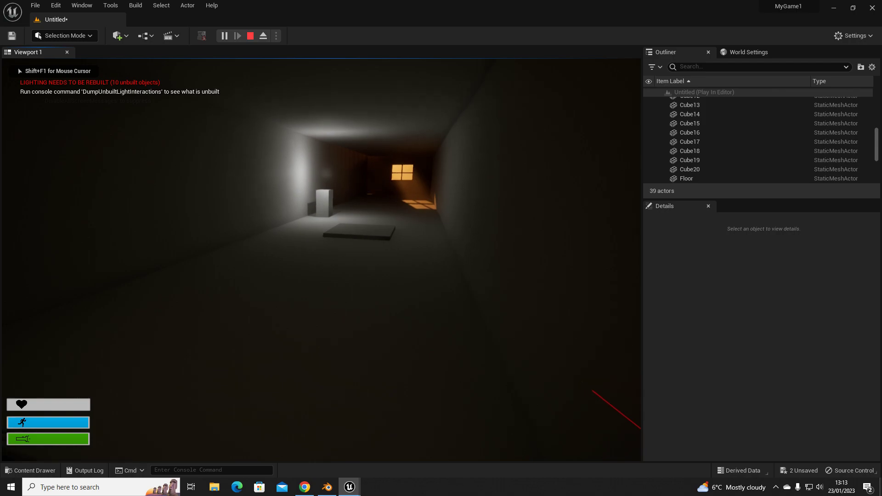
# - Walk through the trigger box again to test the shorter delay and louder bulb sound
pyautogui.press('w')
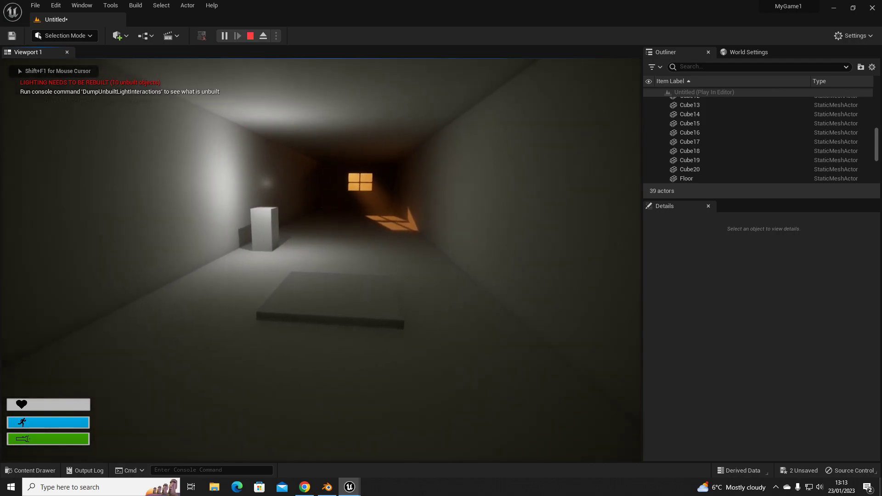
pyautogui.press('w')
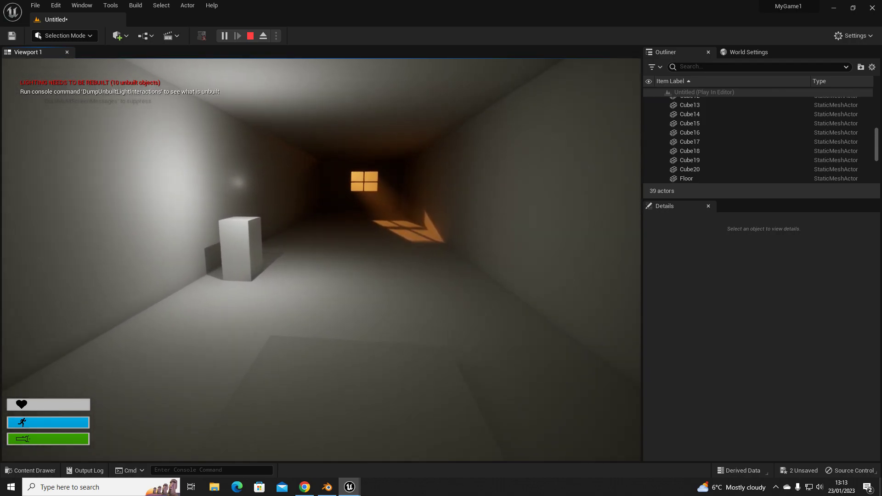
pyautogui.press('w')
pyautogui.press('f')
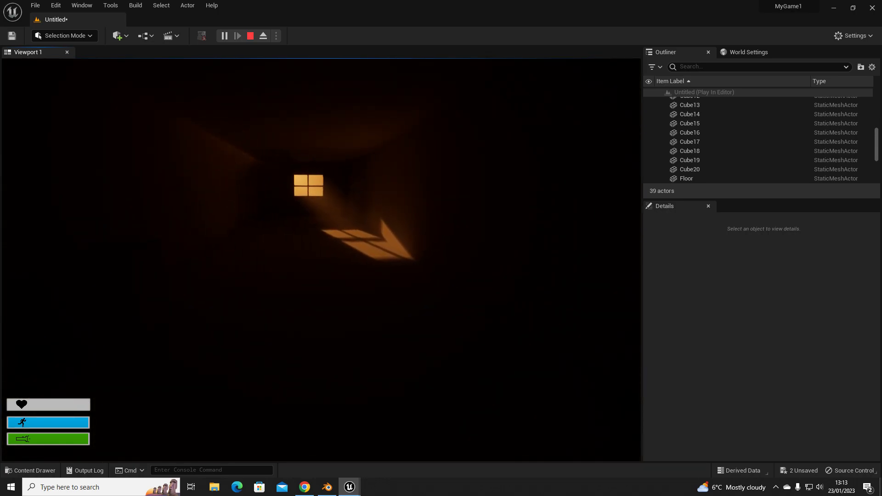
pyautogui.press('w')
pyautogui.press('w')
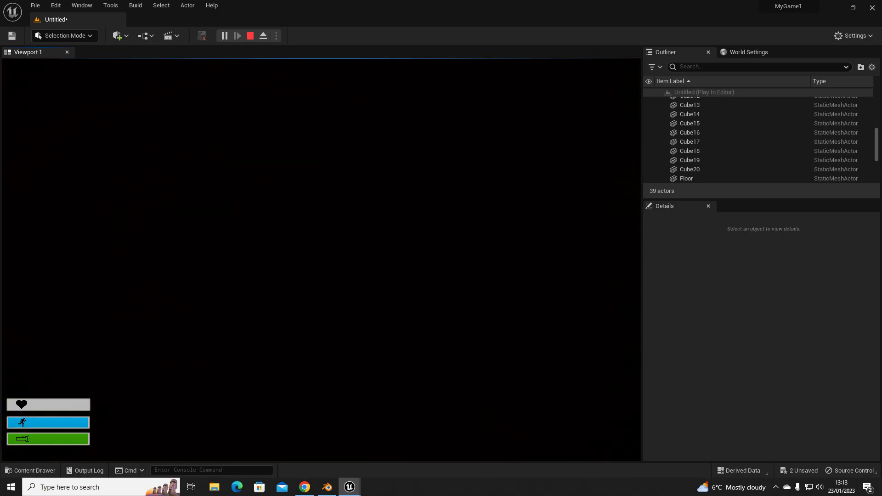